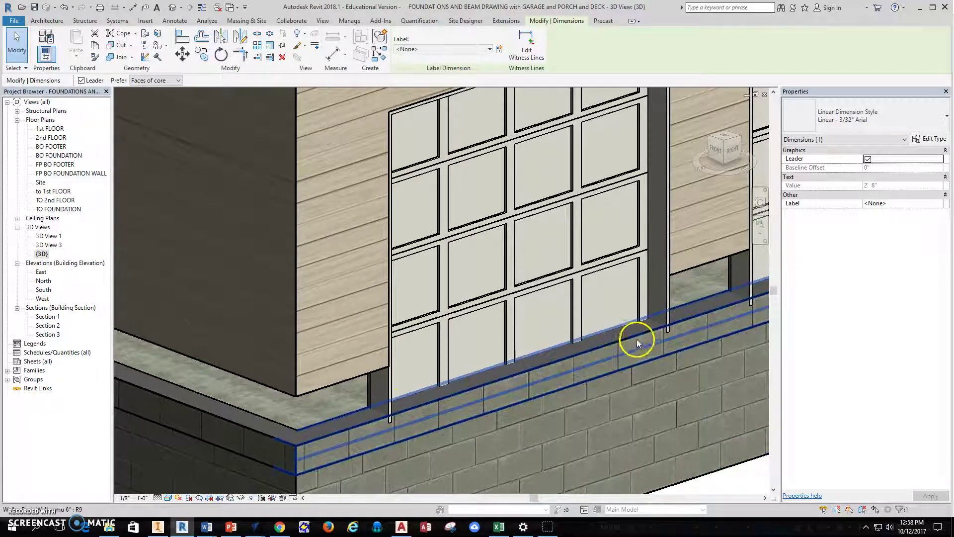
Examine how the garage door meets the foundation wall in Section 3, the 3D view, and the TO FOUNDATION and 1st FLOOR plans
double_click(48, 334)
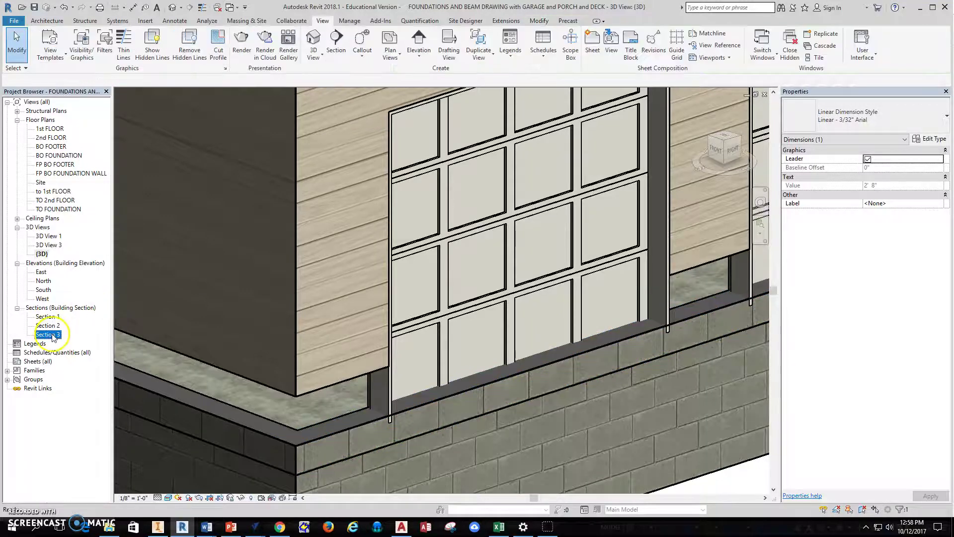
scroll(515, 198, up, 6)
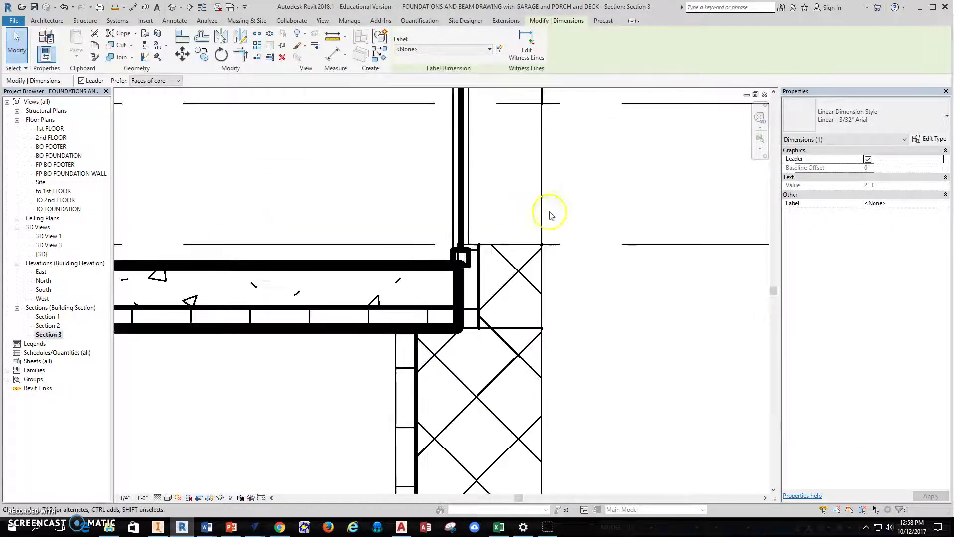
click(457, 211)
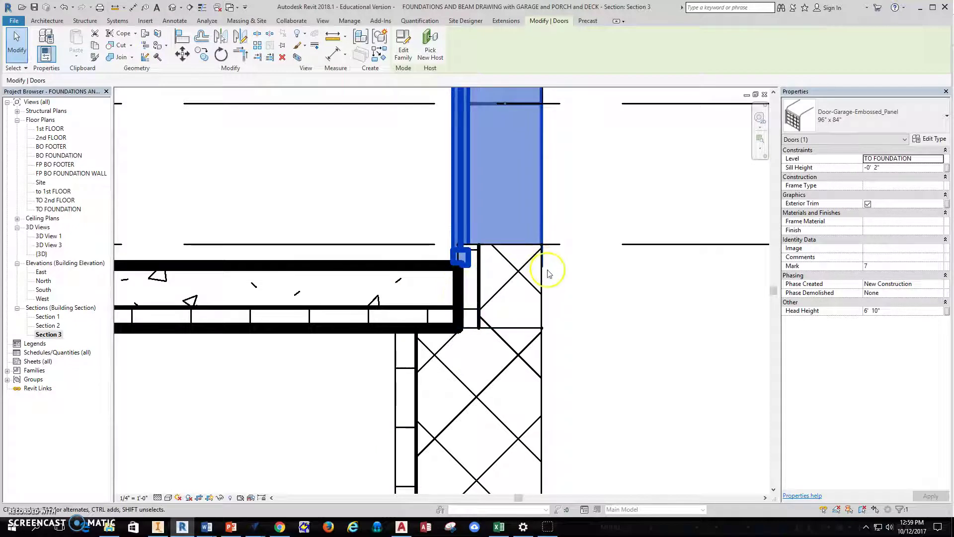
scroll(513, 282, down, 4)
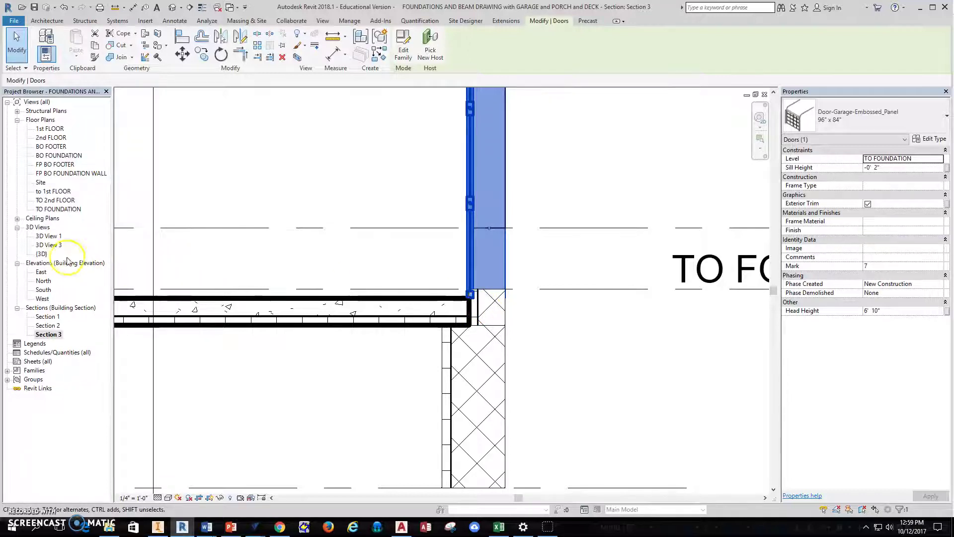
double_click(41, 253)
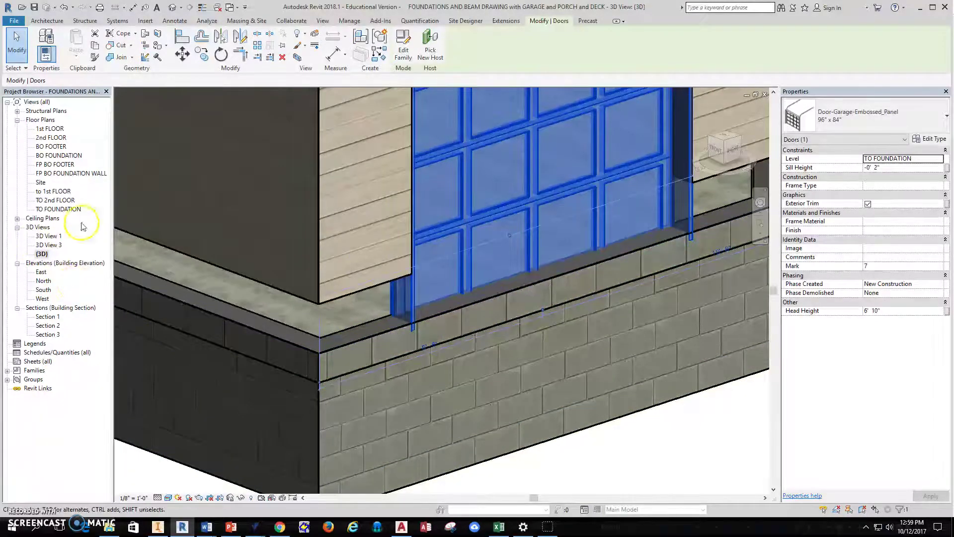
double_click(53, 209)
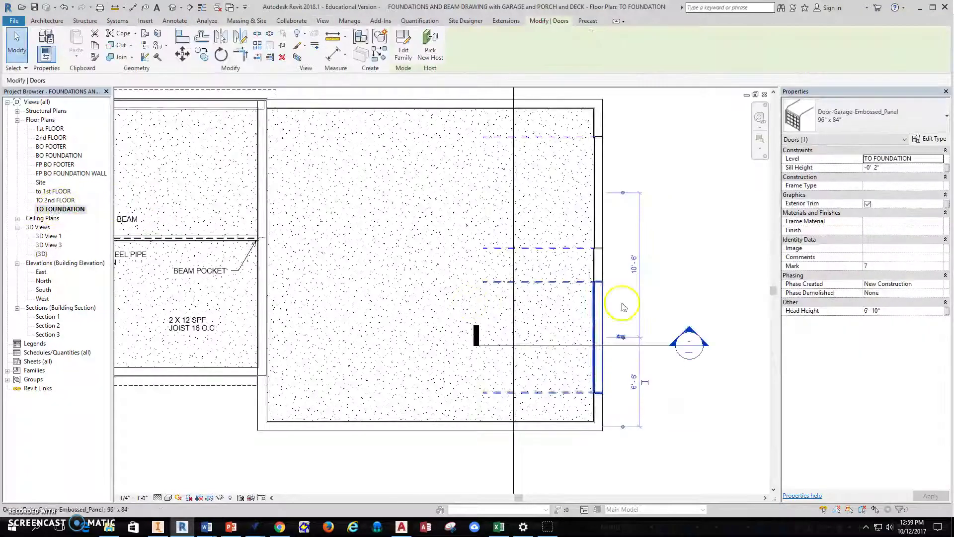
scroll(696, 262, down, 1)
middle_drag(696, 262, 611, 284)
double_click(34, 129)
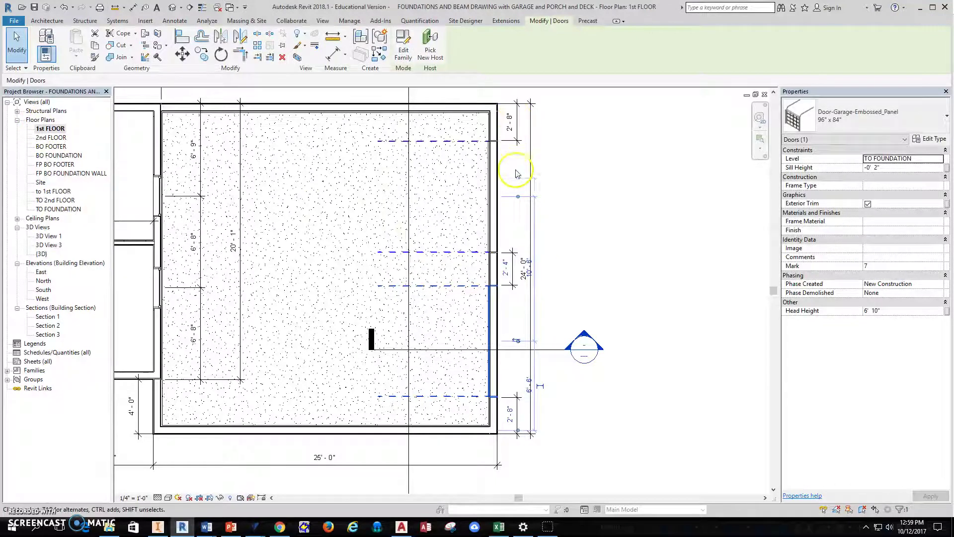
click(562, 423)
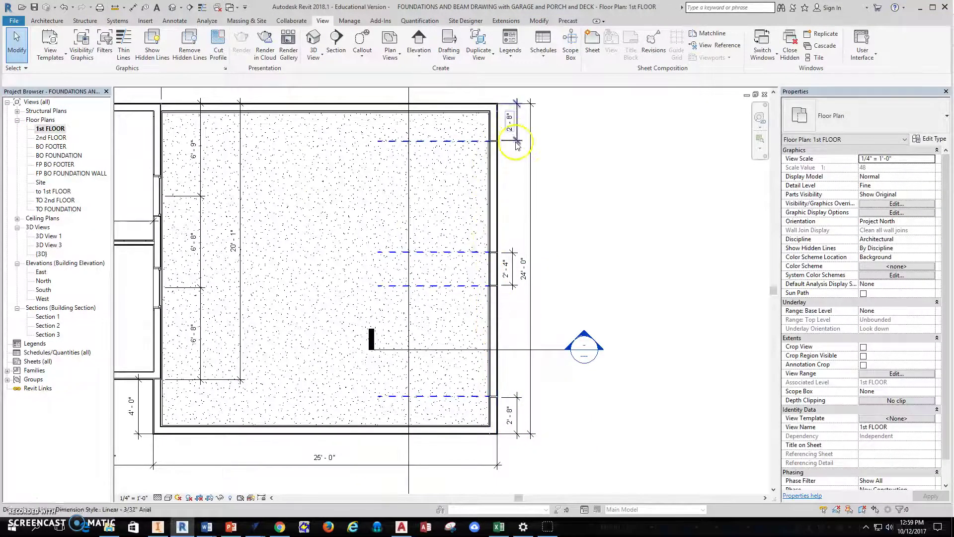
middle_drag(553, 182, 542, 183)
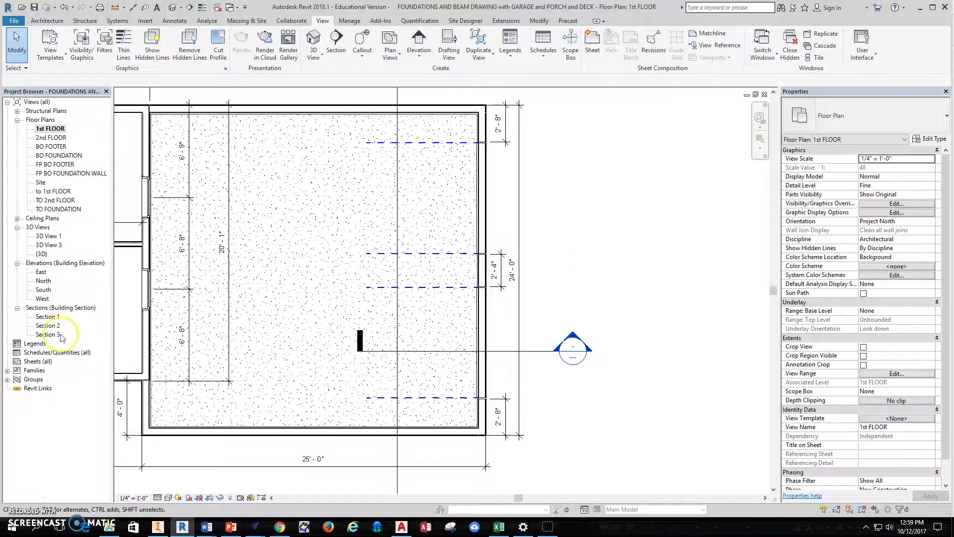
In the TO FOUNDATION plan, split the garage's 6" CMU wall at both jambs of the upper garage door opening
double_click(57, 210)
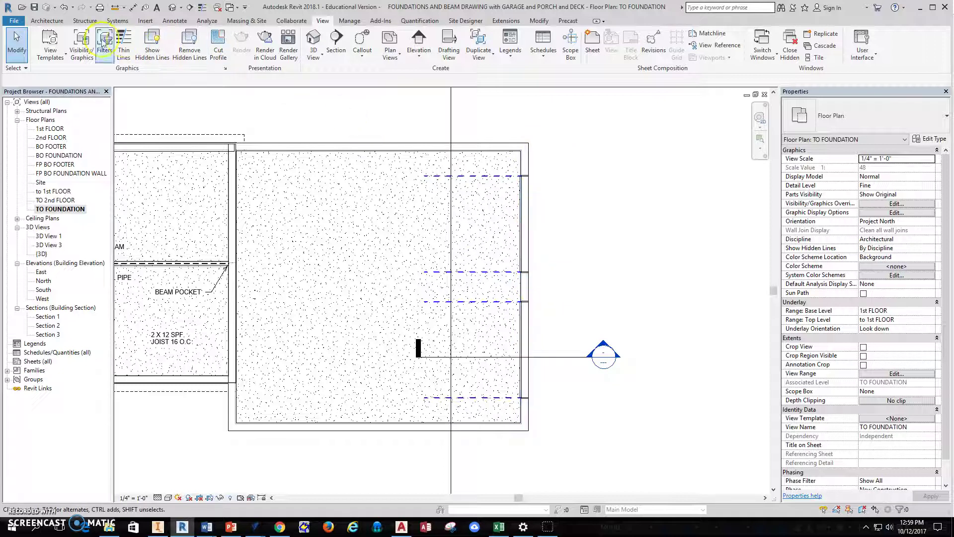
click(523, 169)
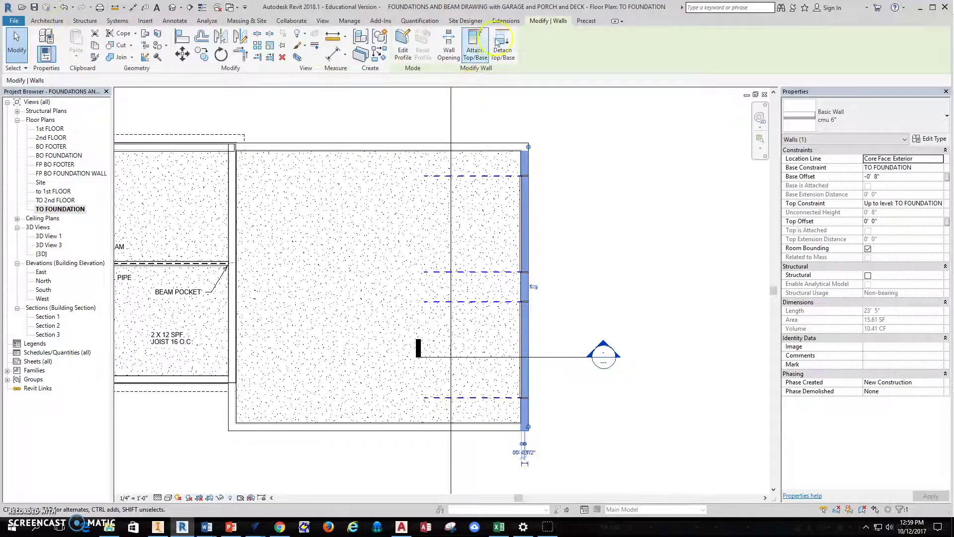
click(549, 134)
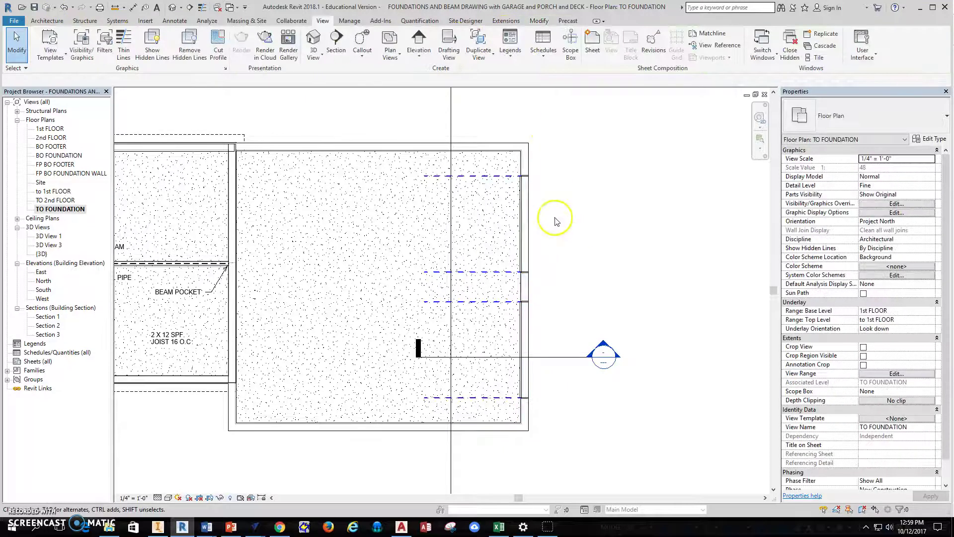
click(529, 164)
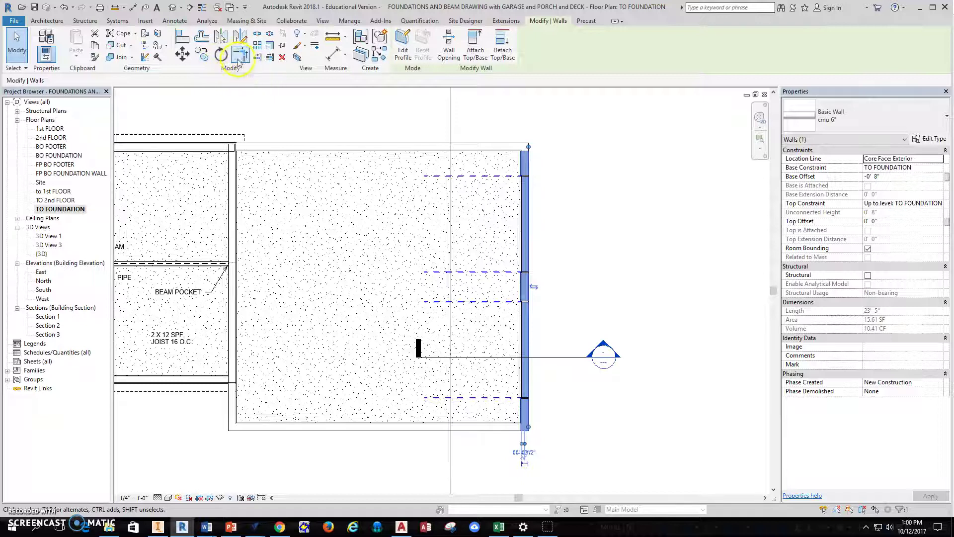
click(257, 35)
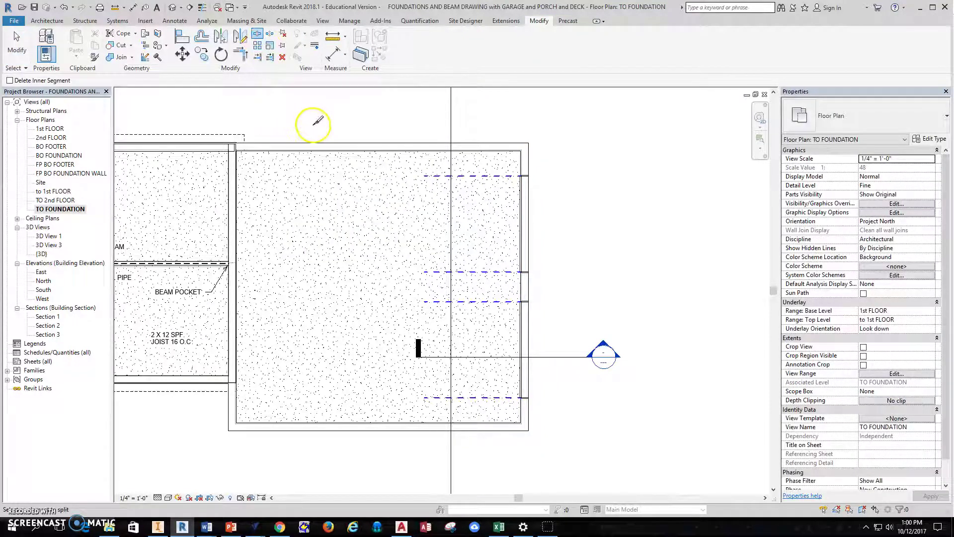
scroll(519, 171, up, 3)
scroll(531, 171, up, 5)
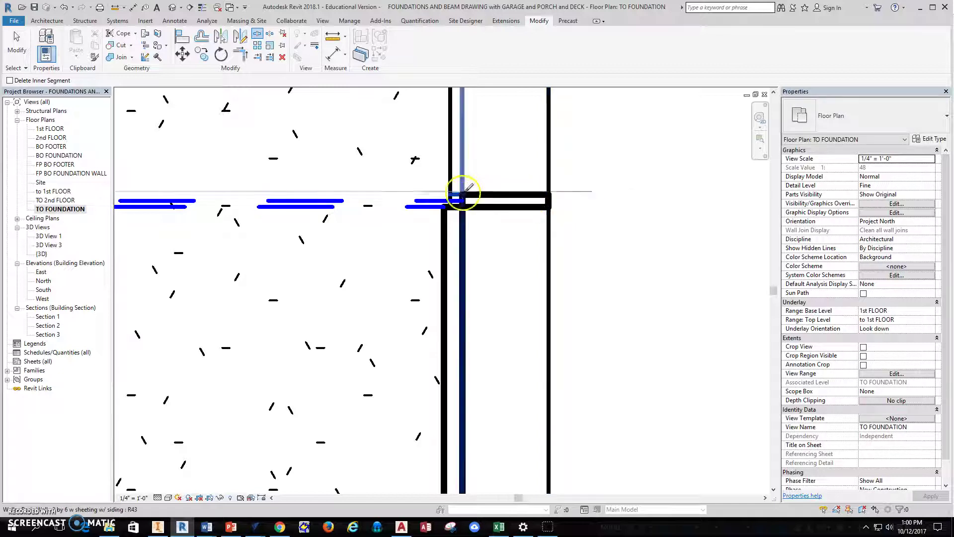
scroll(454, 195, up, 6)
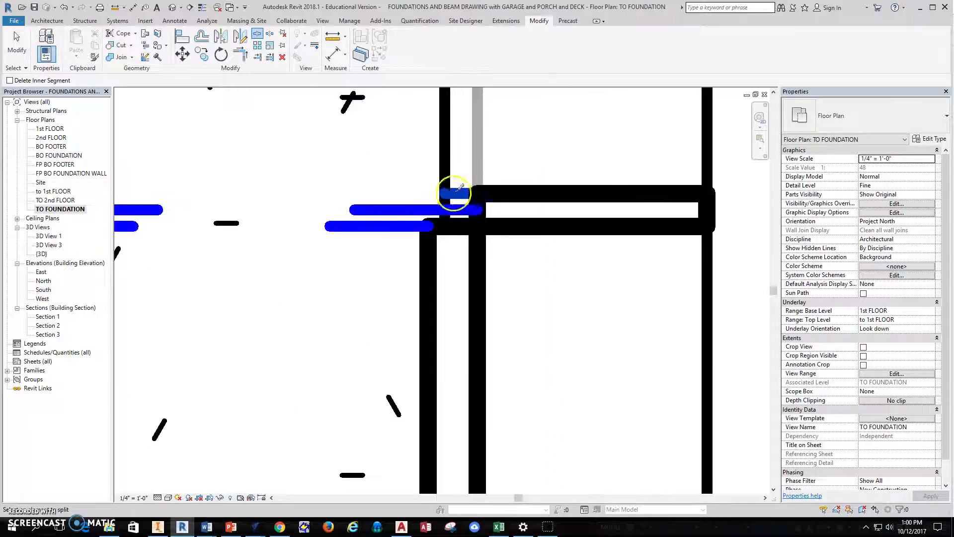
scroll(464, 197, down, 5)
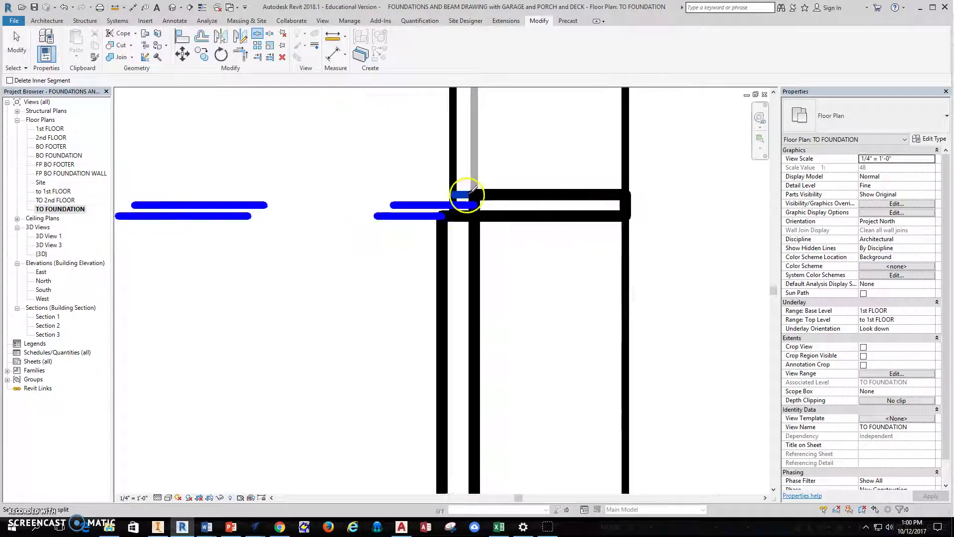
scroll(501, 150, down, 4)
scroll(503, 324, up, 4)
scroll(506, 326, up, 5)
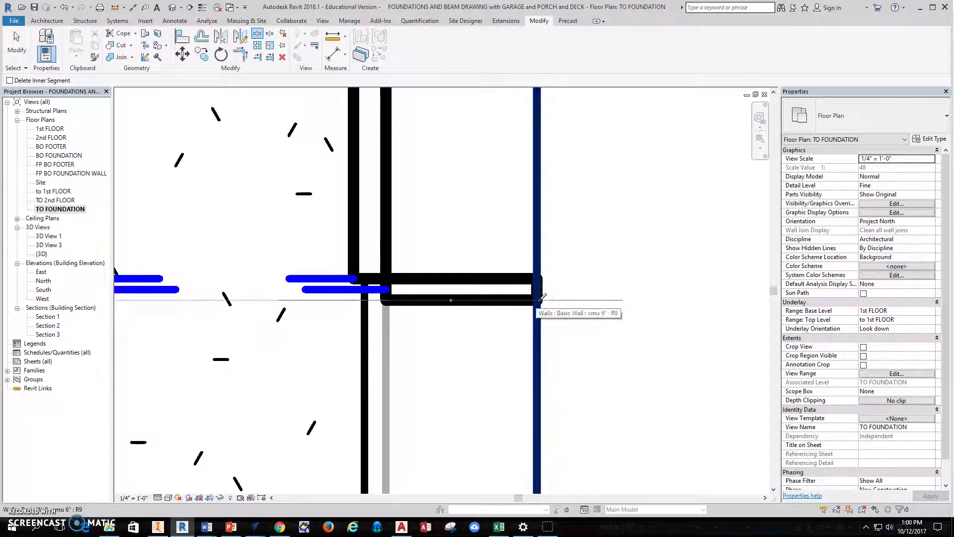
scroll(542, 298, down, 3)
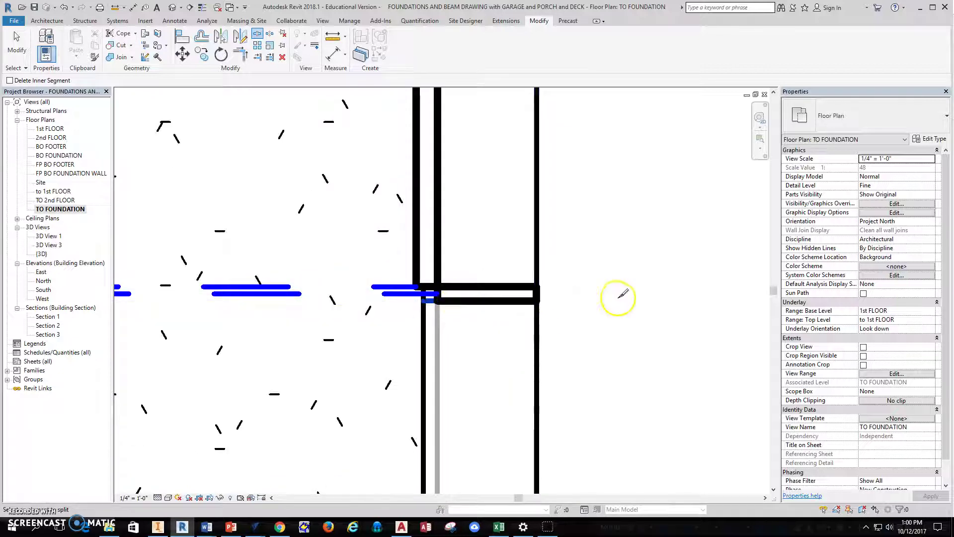
Split the same 6" CMU wall at both jambs of the lower garage door opening and end the Split command
scroll(604, 240, down, 3)
scroll(607, 159, down, 1)
scroll(572, 213, up, 5)
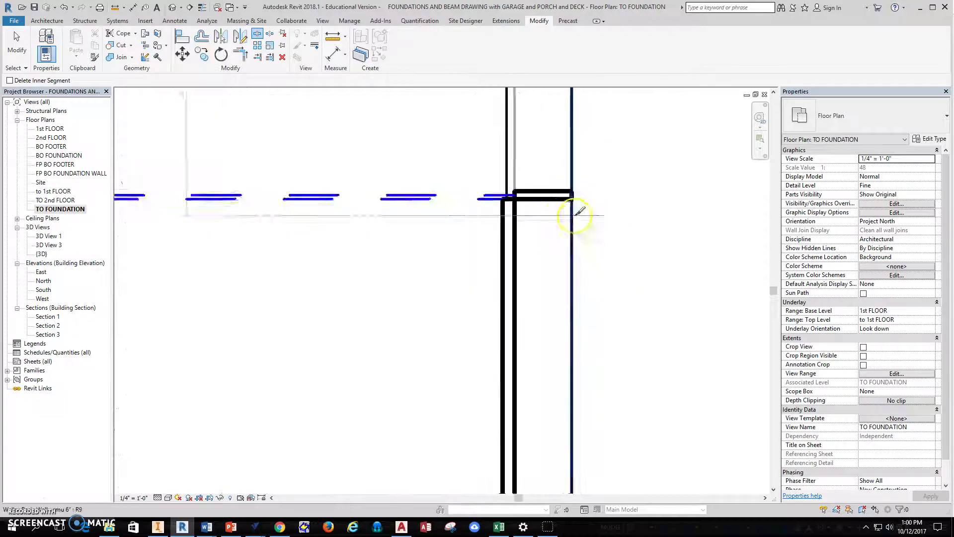
click(570, 176)
scroll(570, 176, down, 6)
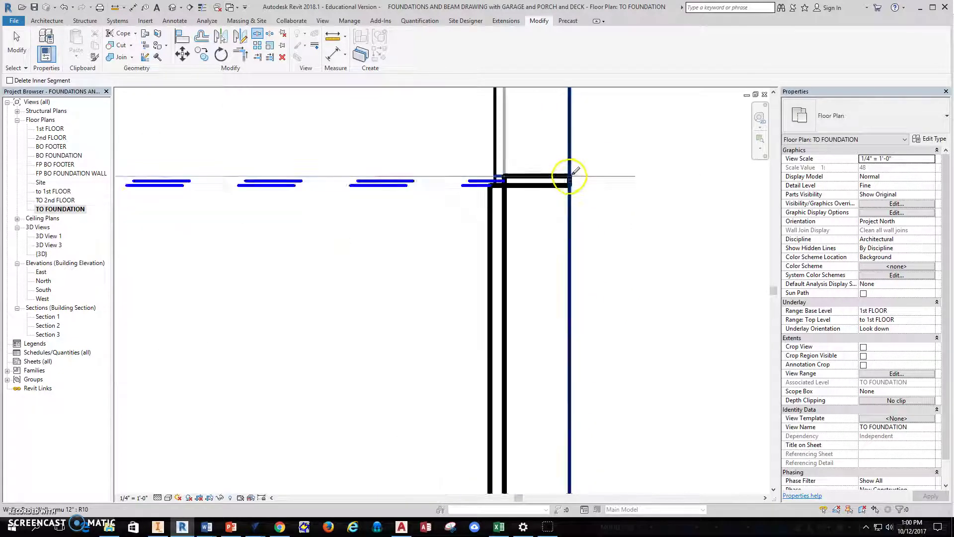
middle_drag(591, 473, 552, 225)
scroll(517, 287, up, 5)
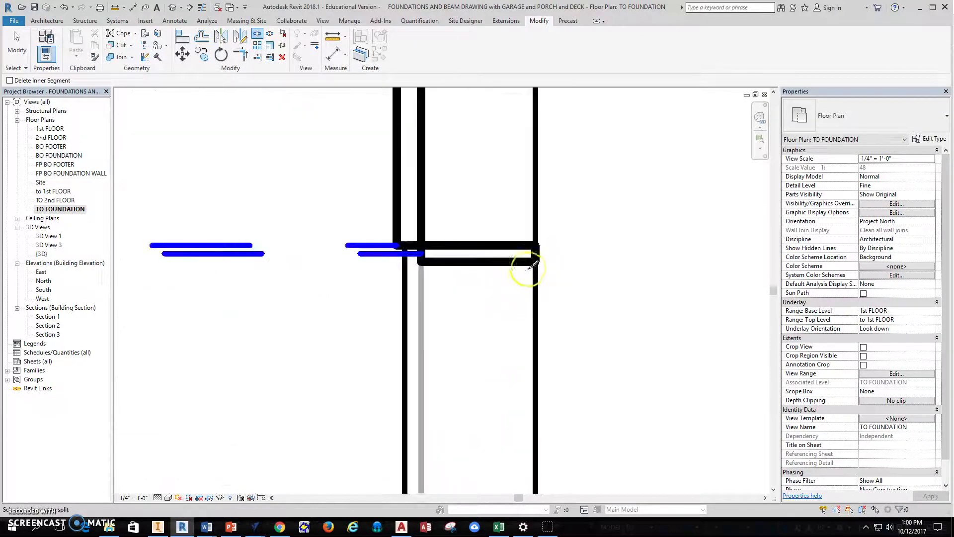
click(536, 260)
scroll(575, 245, down, 5)
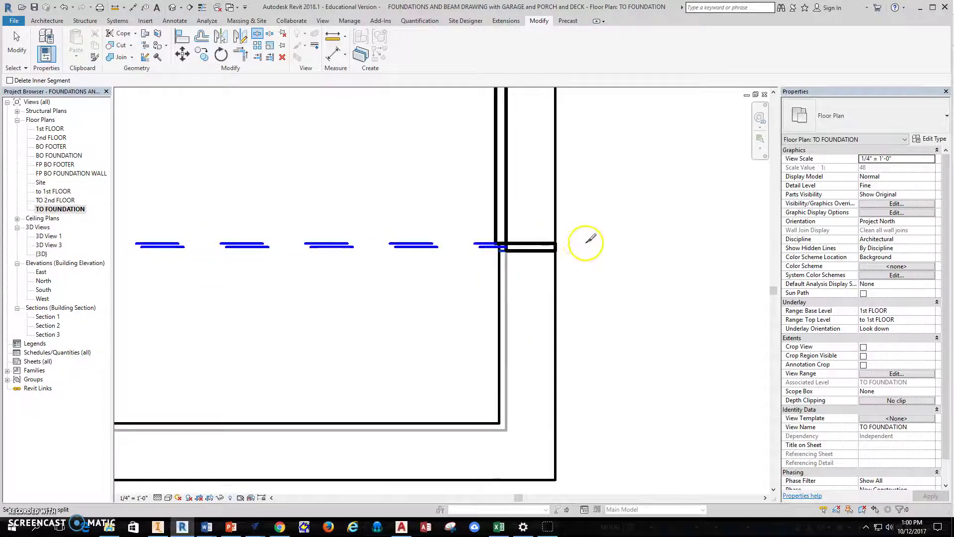
right_click(566, 222)
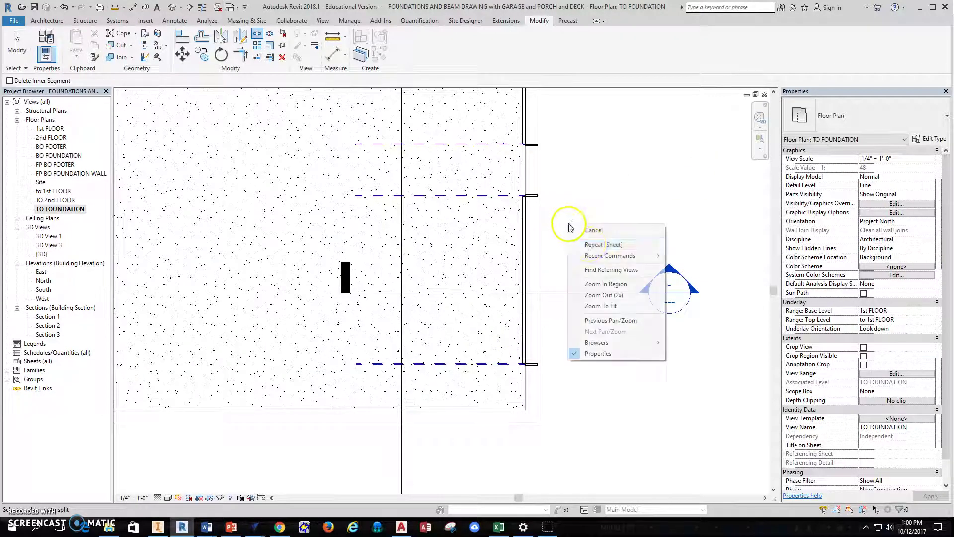
click(588, 226)
scroll(595, 217, down, 2)
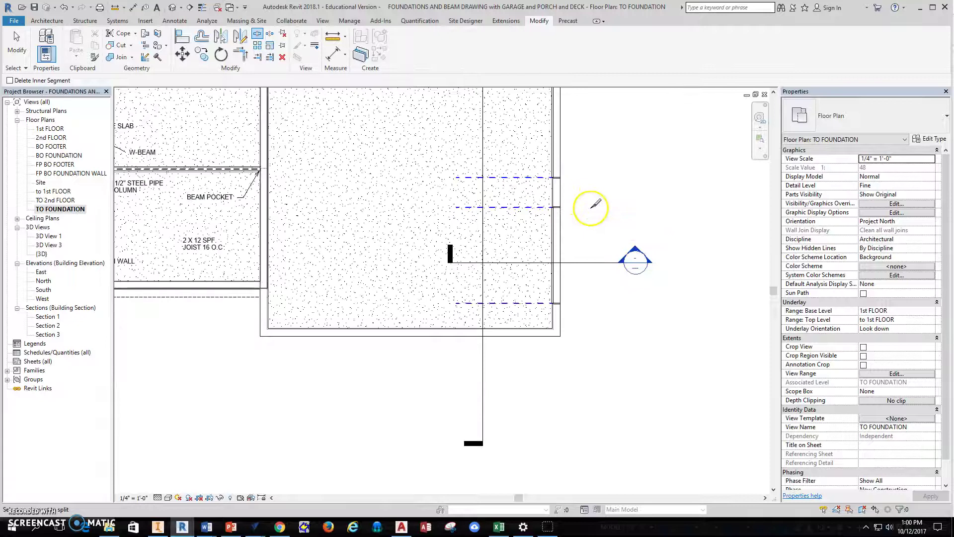
key(Escape)
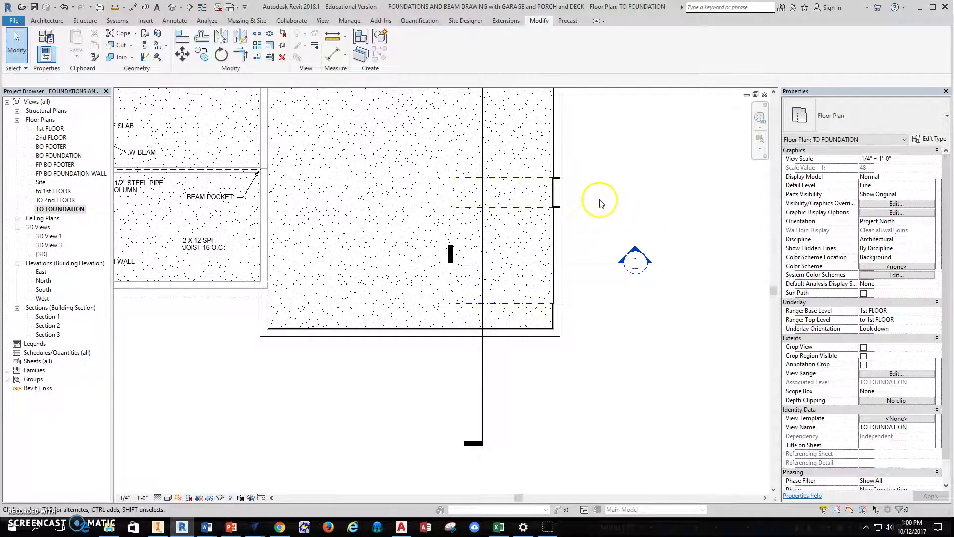
In the {3D} view, delete the 6" CMU wall segment beneath the garage door nearest the building corner
scroll(600, 193, down, 1)
middle_drag(600, 192, 537, 249)
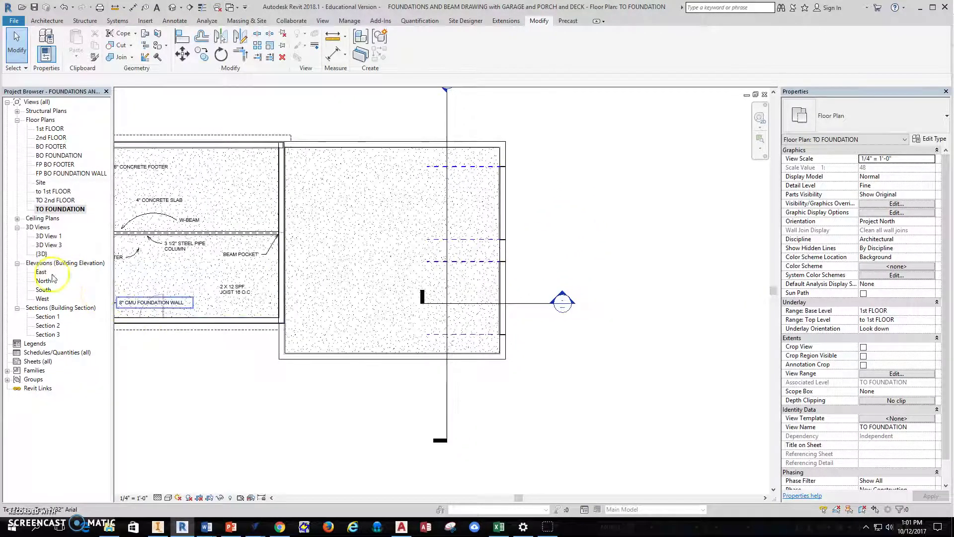
double_click(42, 254)
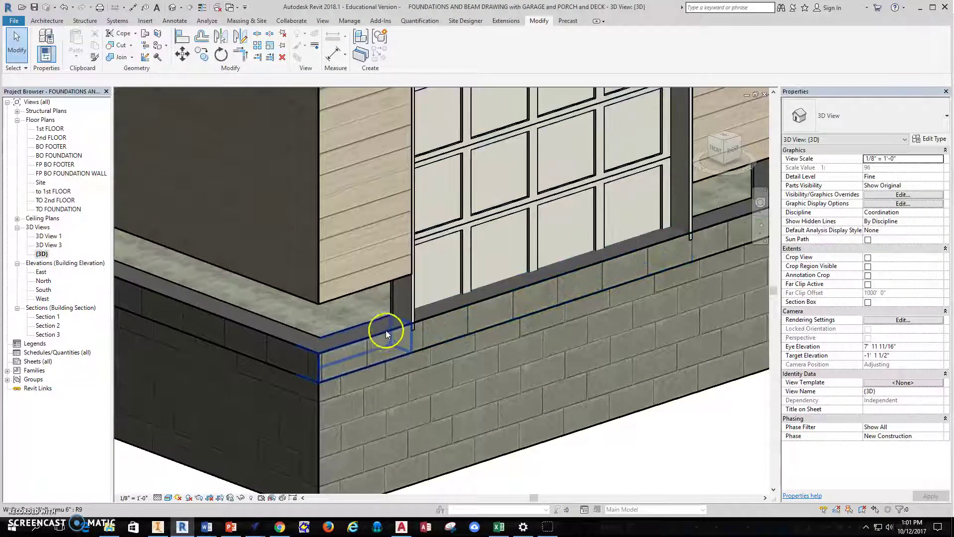
scroll(391, 329, up, 2)
scroll(393, 340, down, 1)
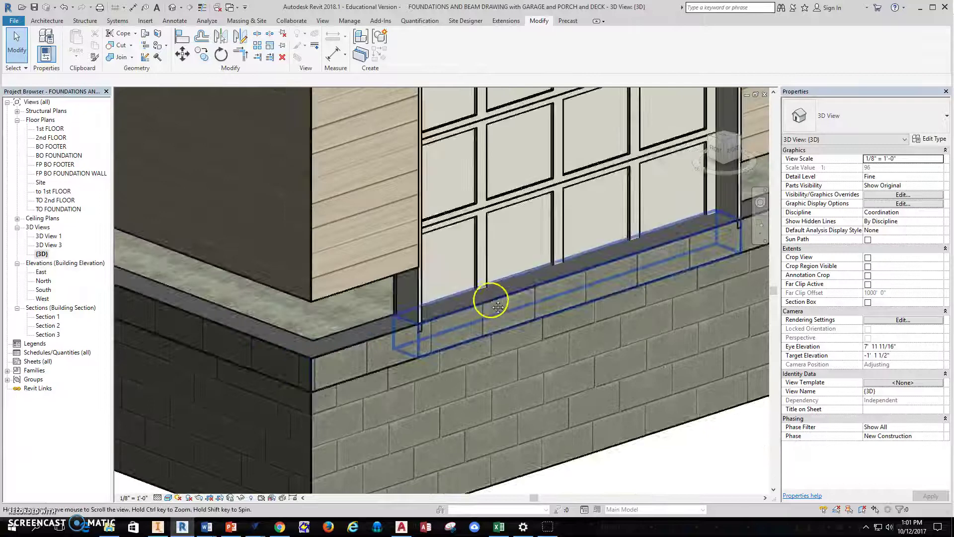
middle_drag(490, 298, 356, 324)
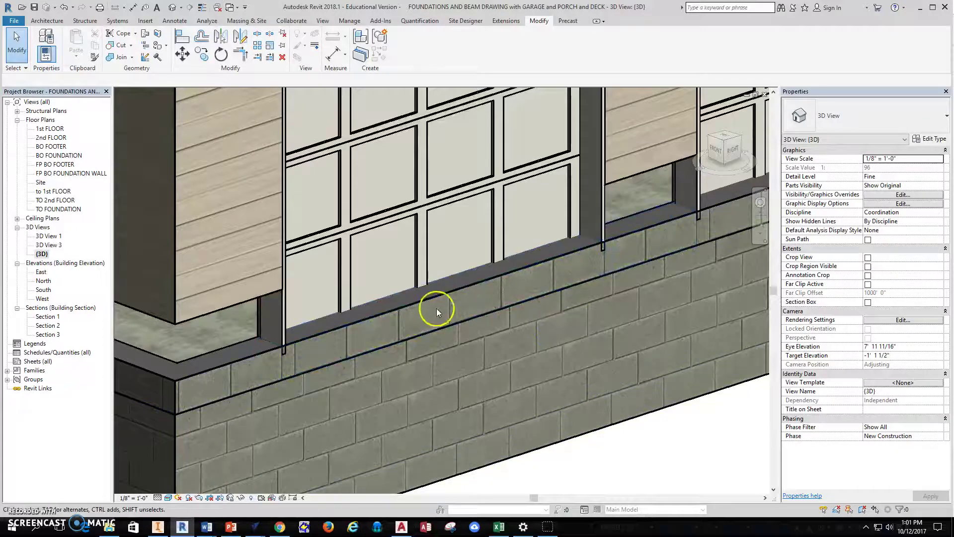
click(414, 314)
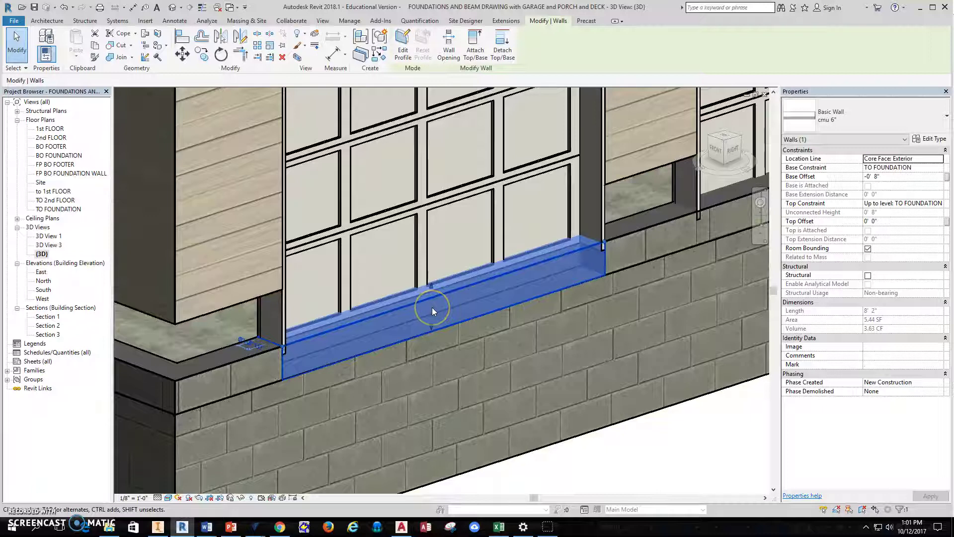
scroll(431, 308, down, 2)
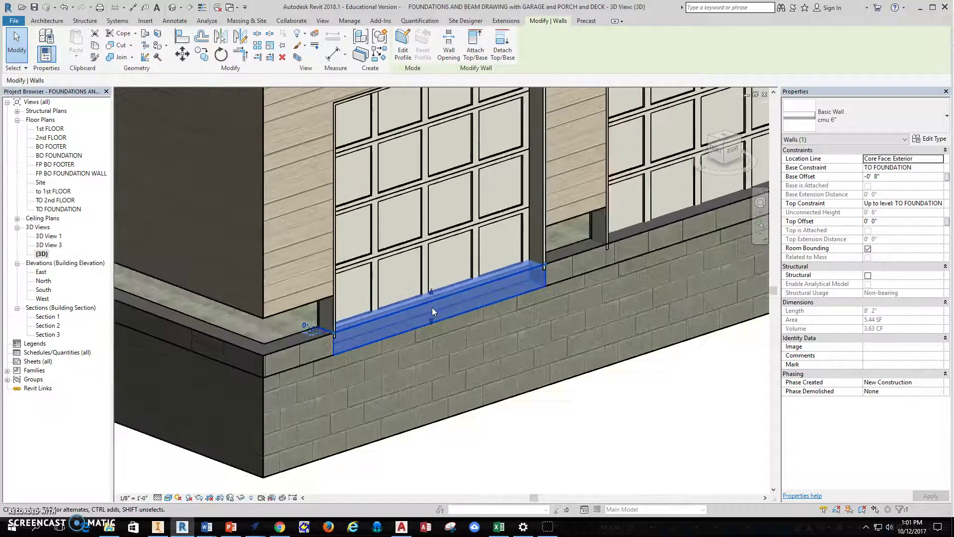
click(671, 443)
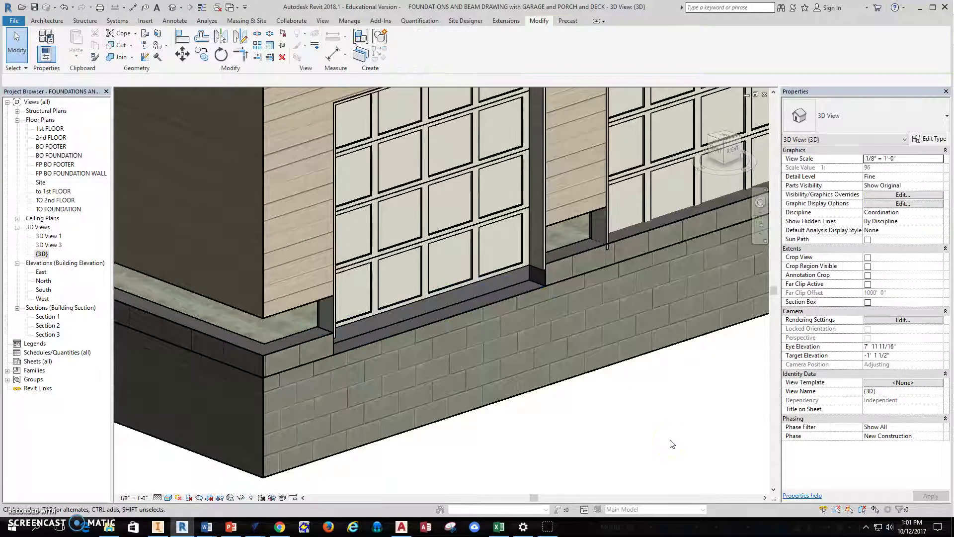
Delete the 6" CMU wall segment beneath the second garage door, the one farther from the building corner
scroll(515, 305, up, 3)
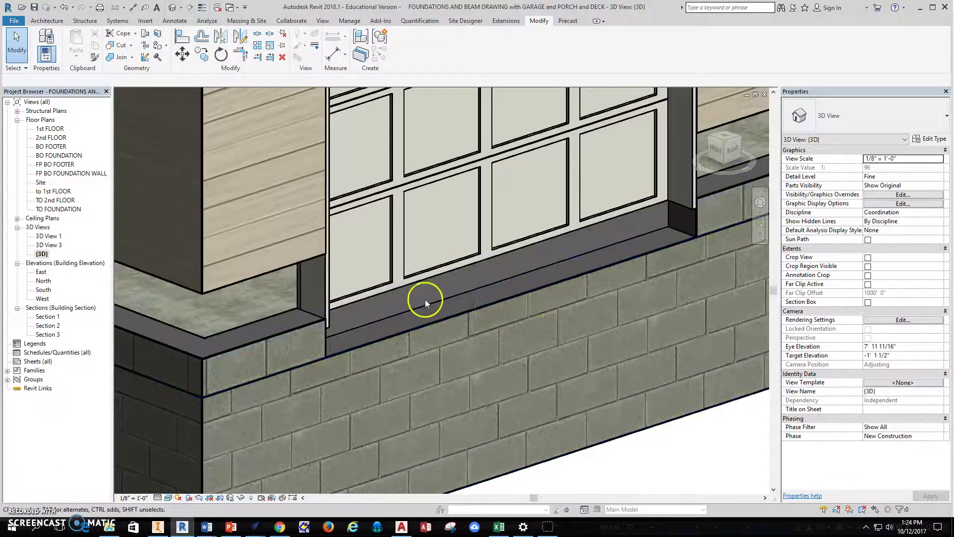
scroll(415, 303, down, 2)
middle_drag(576, 259, 370, 333)
click(512, 272)
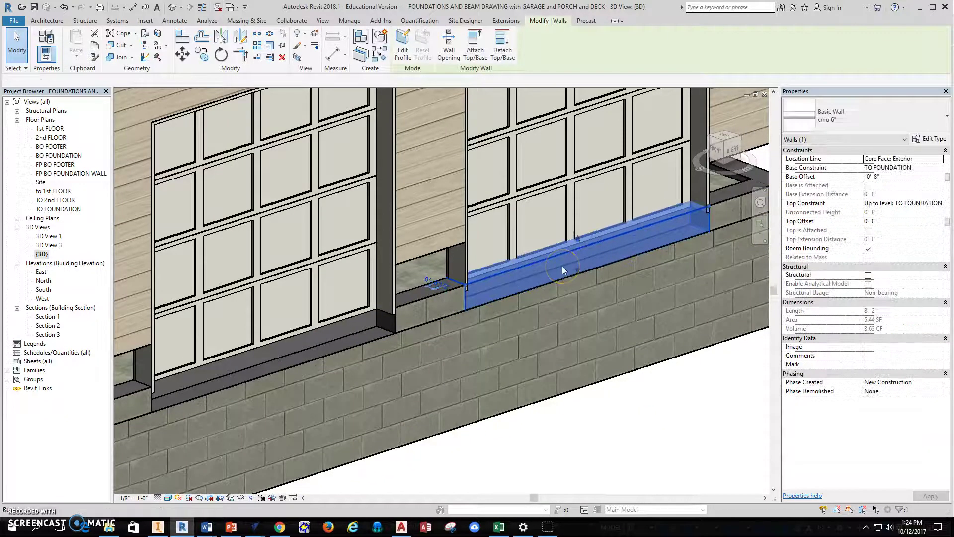
key(Escape)
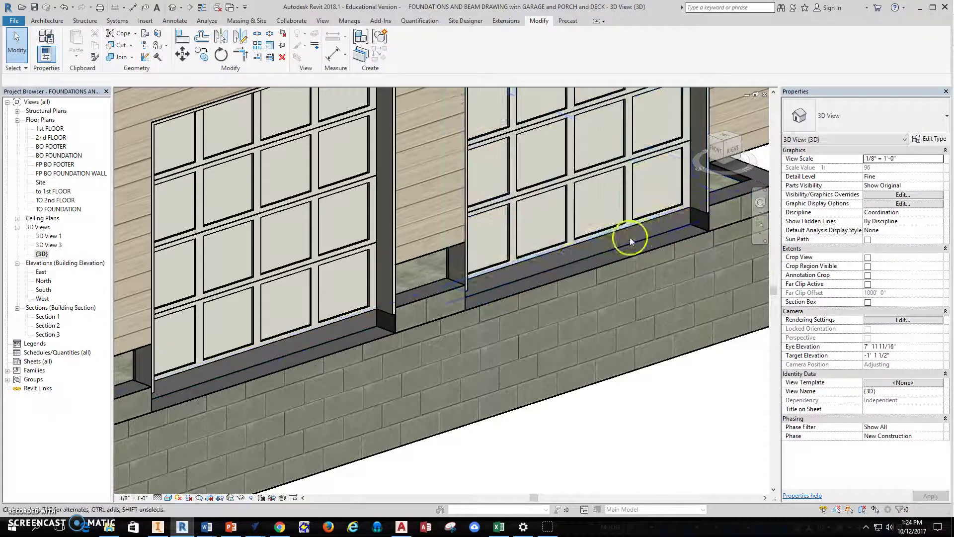
Examine the garage slab edge and the space beside it on top of the foundation wall in Section 3
middle_drag(380, 298, 531, 281)
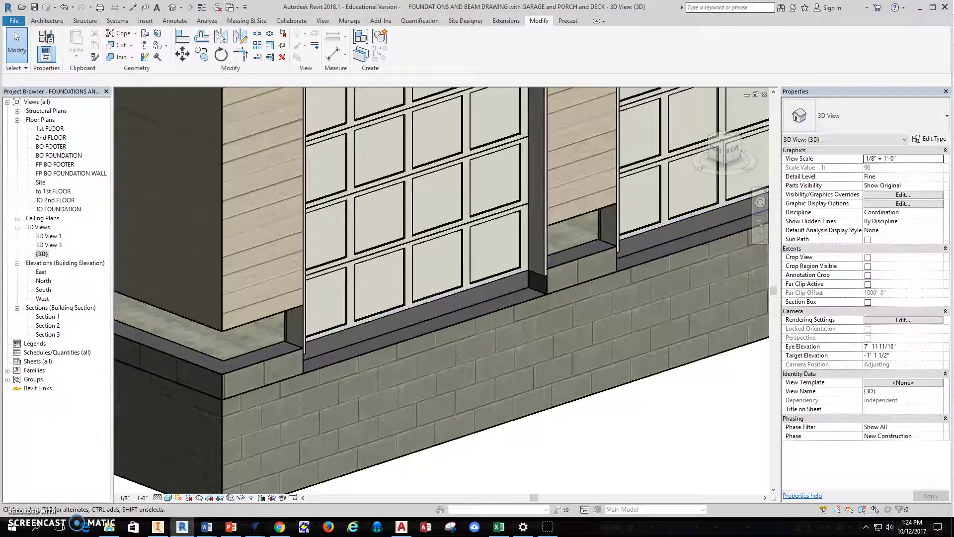
double_click(55, 335)
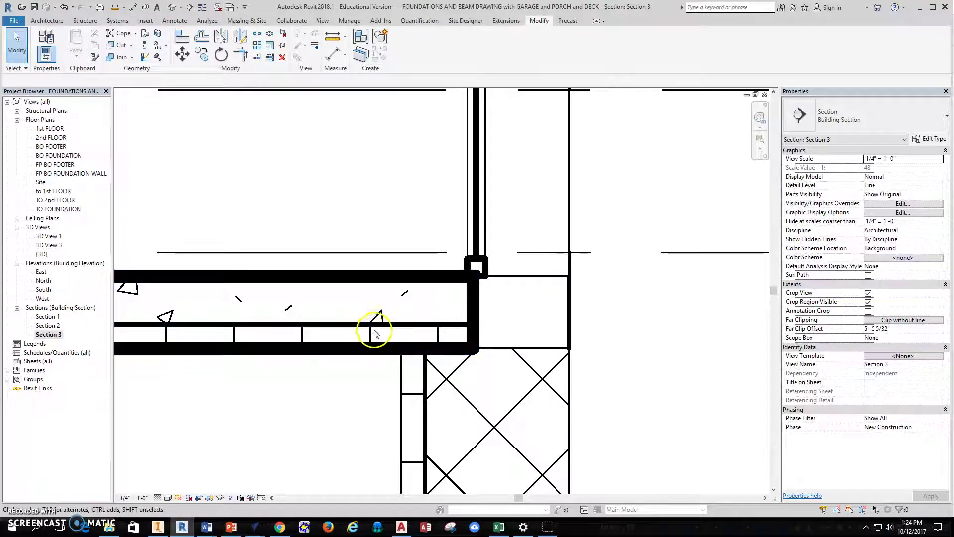
scroll(383, 323, down, 3)
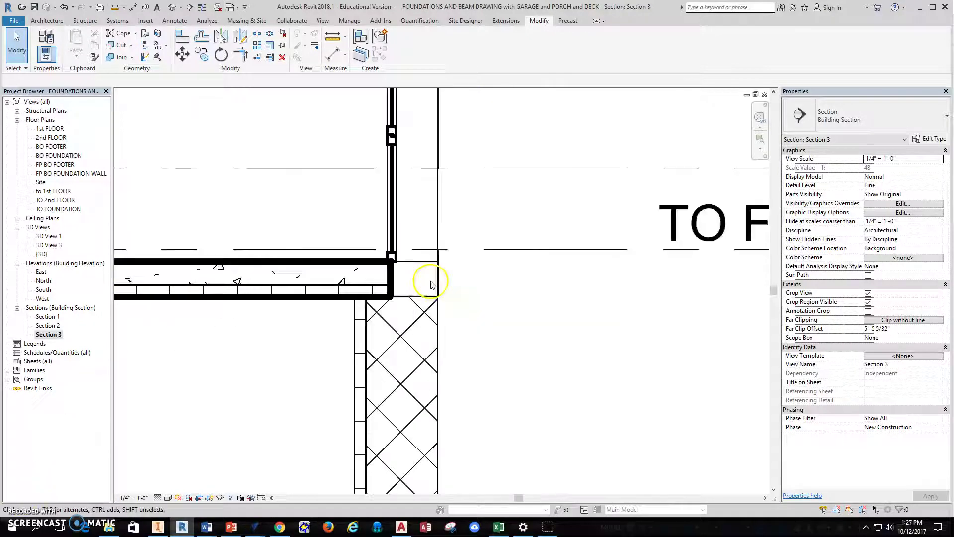
scroll(424, 273, up, 2)
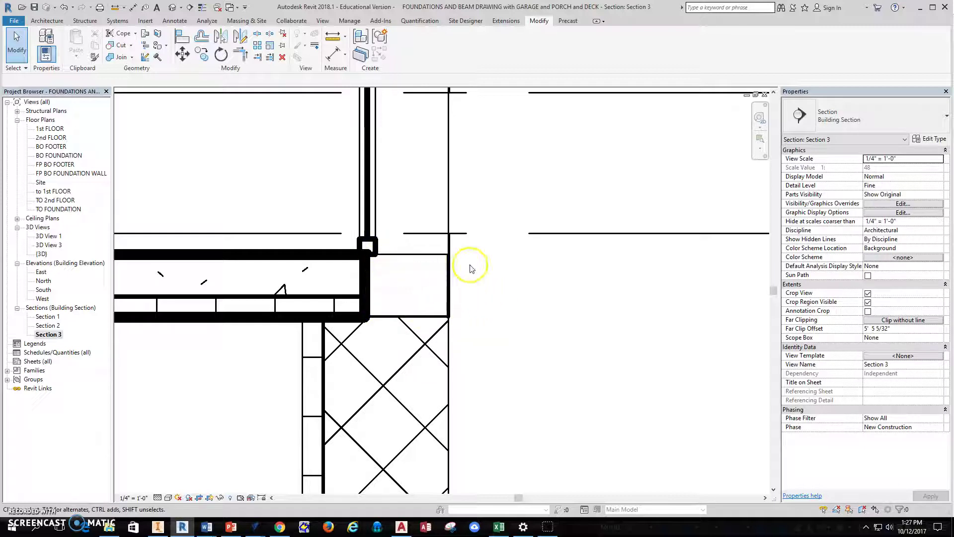
scroll(410, 290, down, 3)
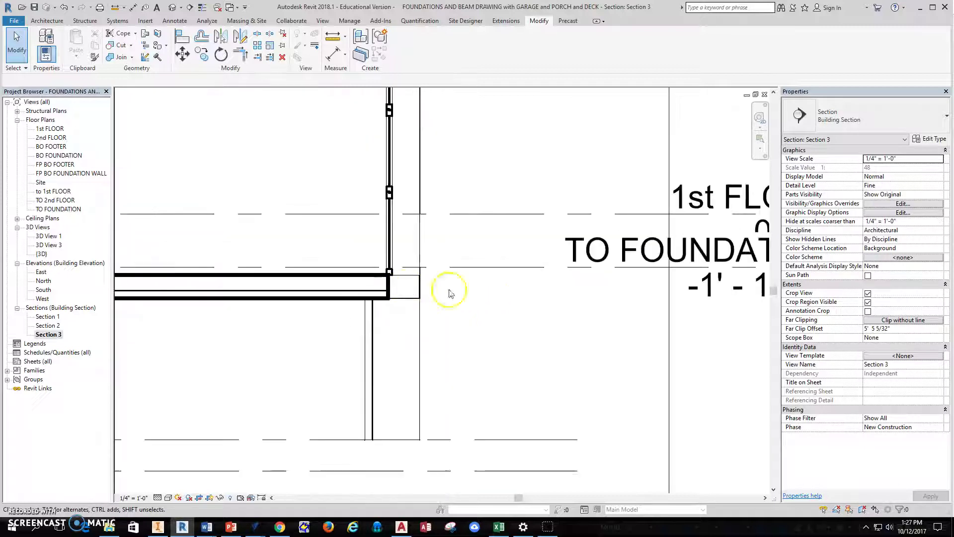
scroll(574, 251, down, 2)
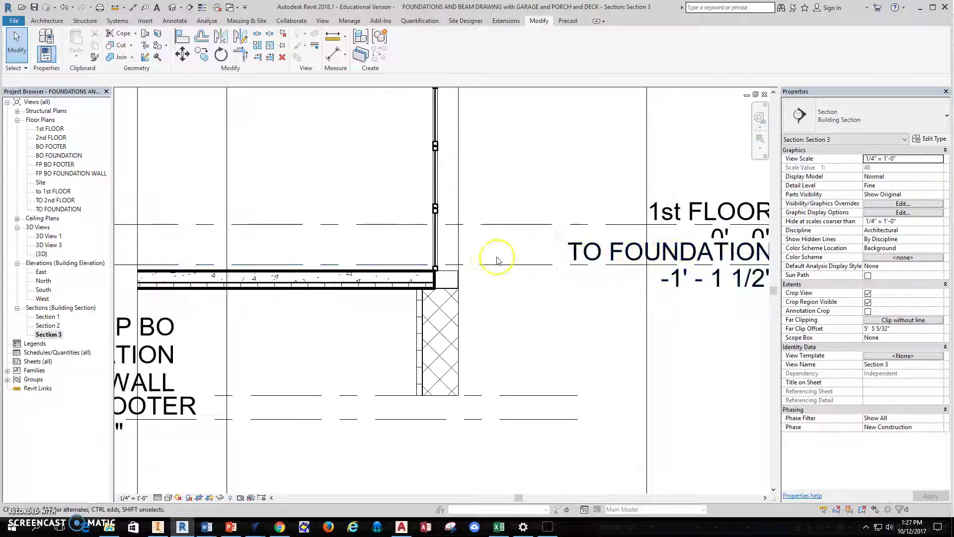
Start a new floor in the TO FOUNDATION plan and duplicate the "con floor w insulation" type as "con floor apron"
double_click(52, 209)
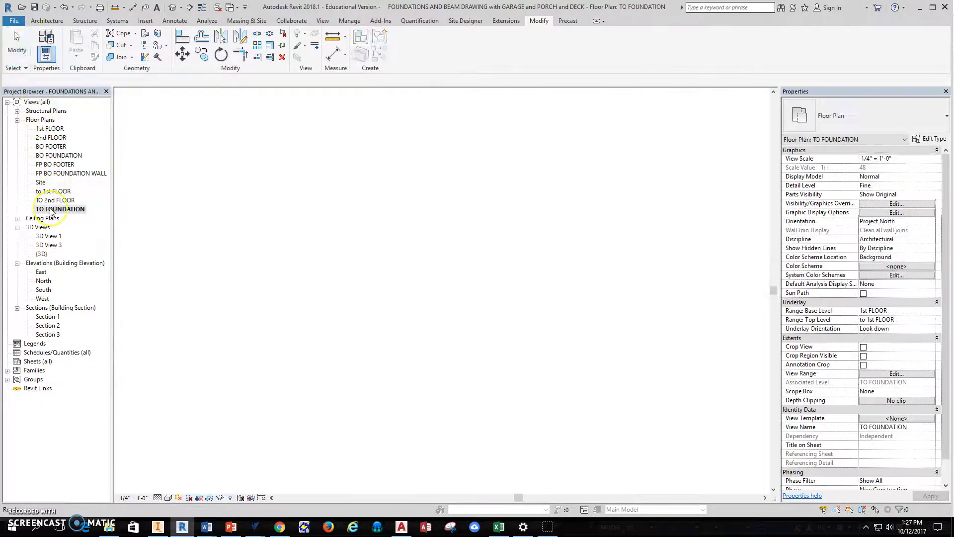
middle_drag(563, 338, 560, 305)
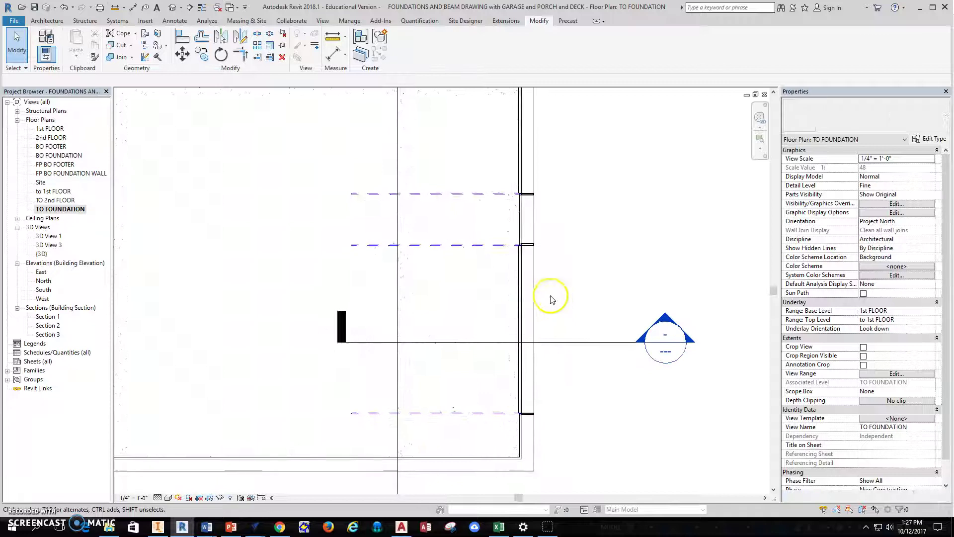
click(47, 21)
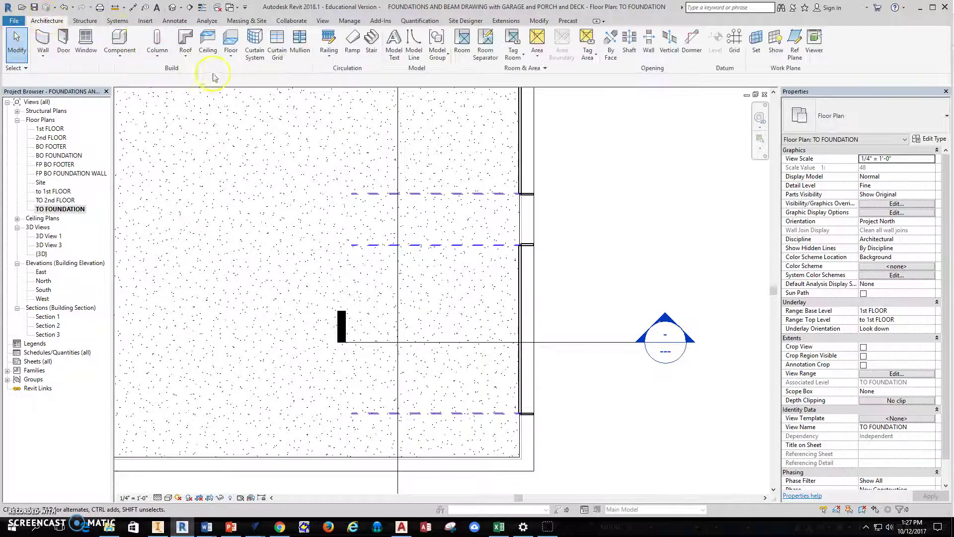
click(231, 44)
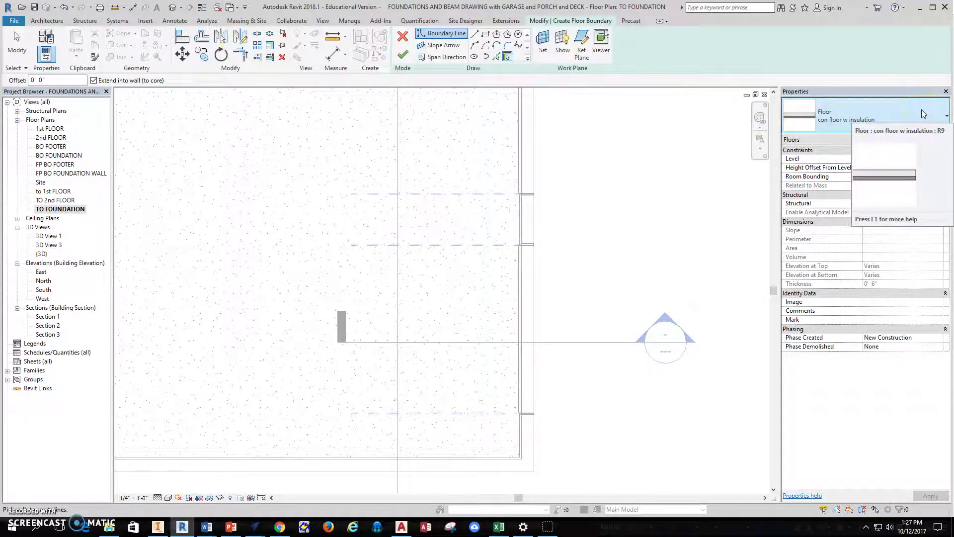
click(939, 143)
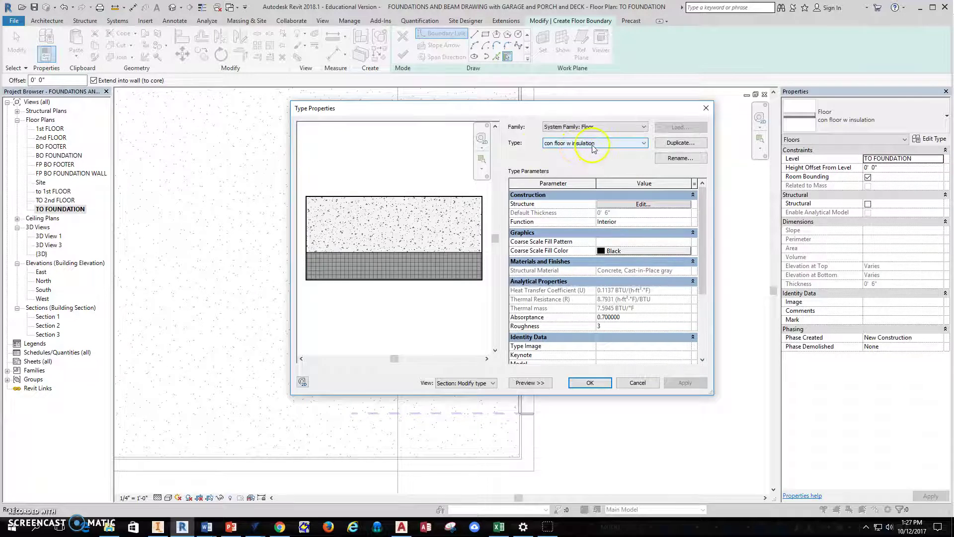
click(672, 144)
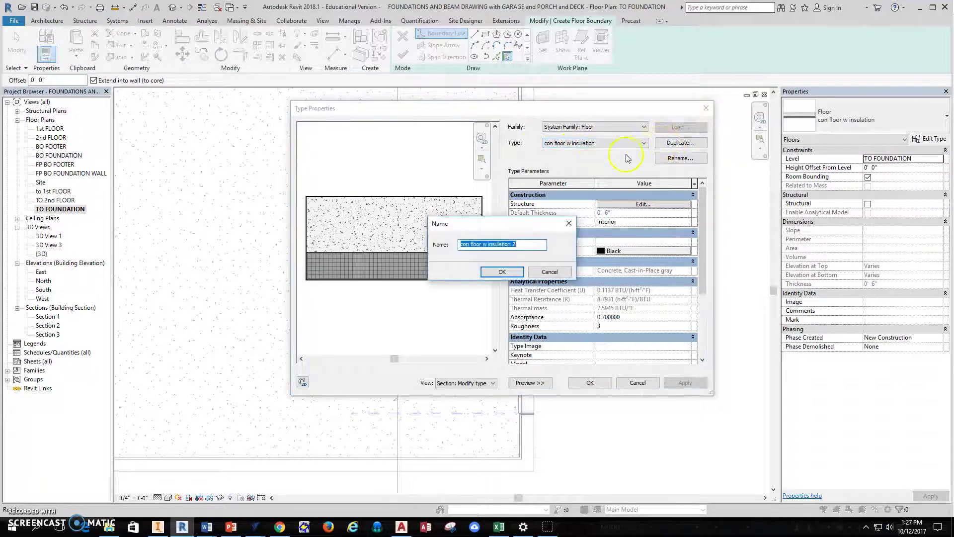
drag(498, 243, 483, 243)
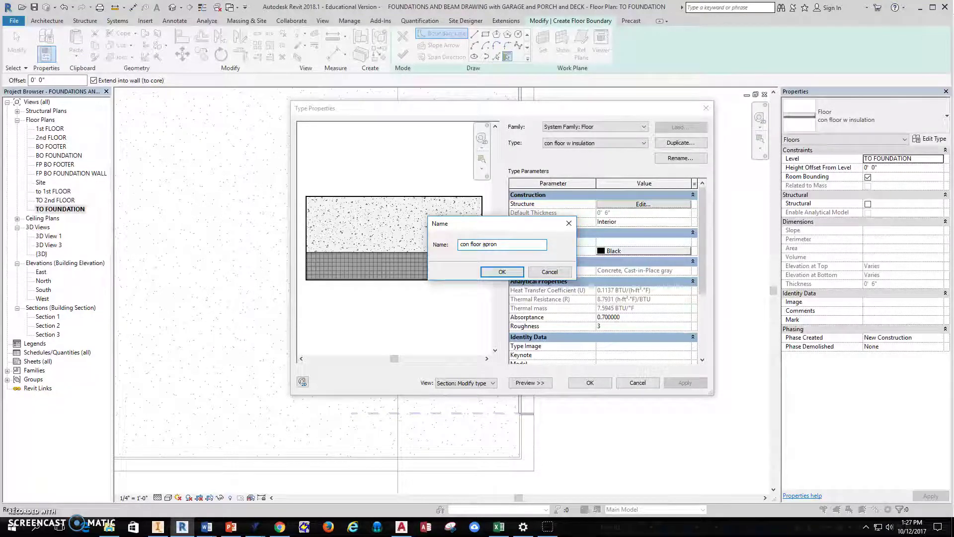
click(502, 273)
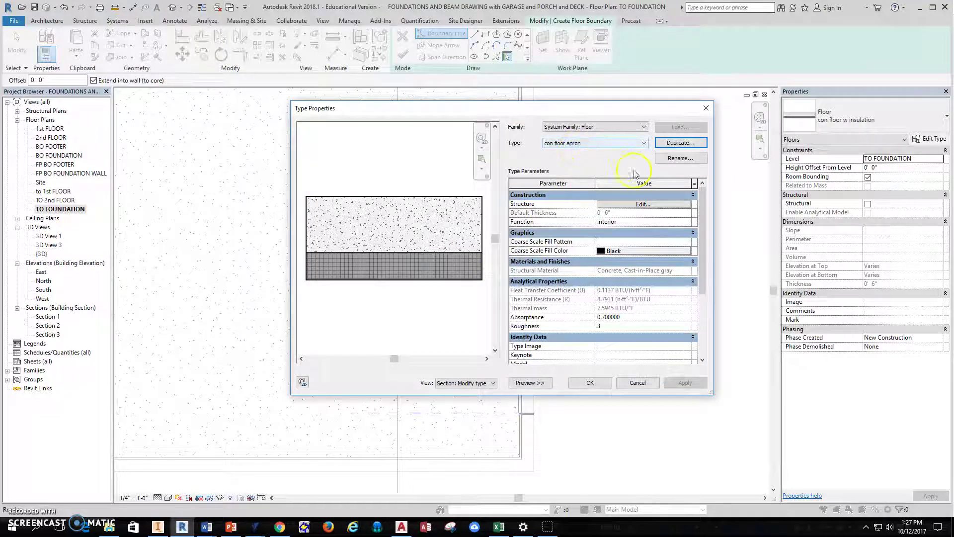
Delete the rigid insulation layer from the con floor apron type and set its concrete layer's thickness to 0' 6"
click(635, 206)
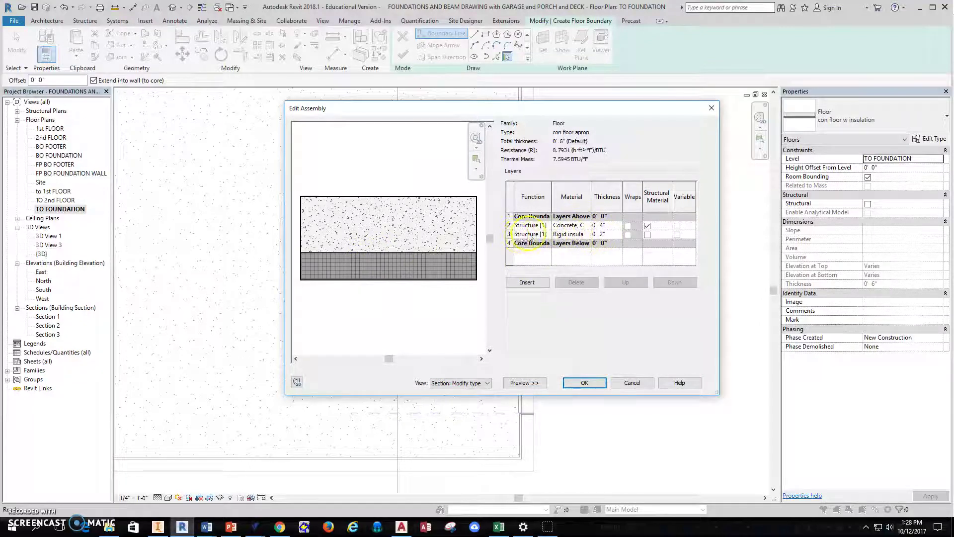
click(510, 235)
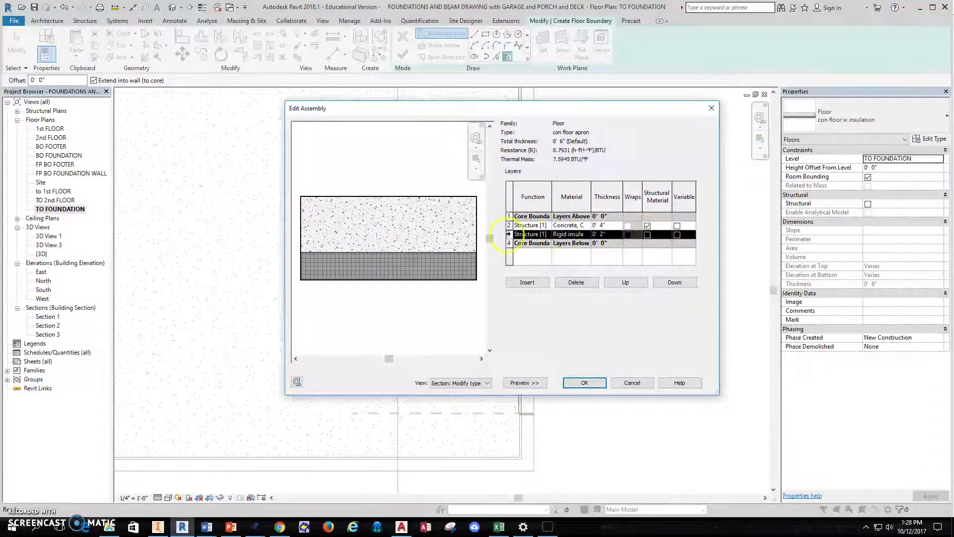
click(577, 283)
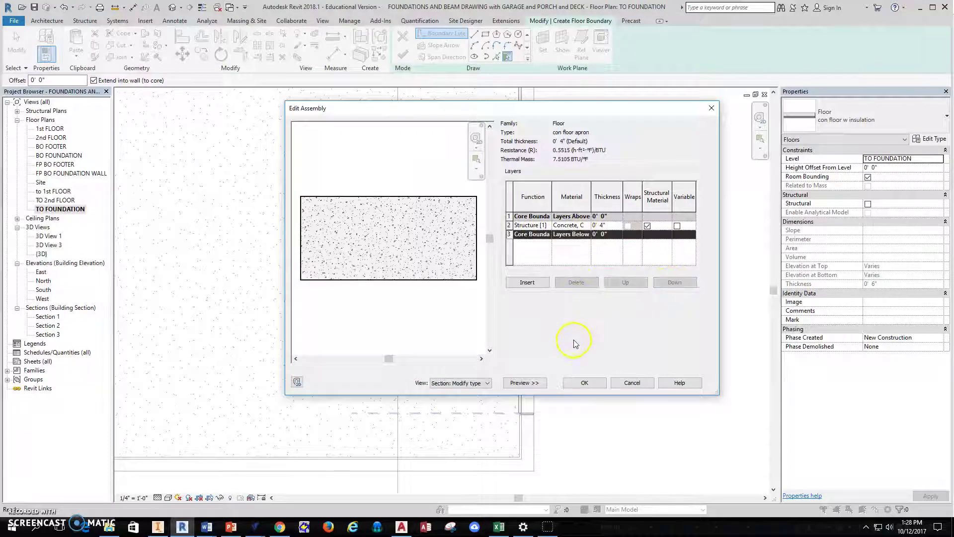
click(597, 226)
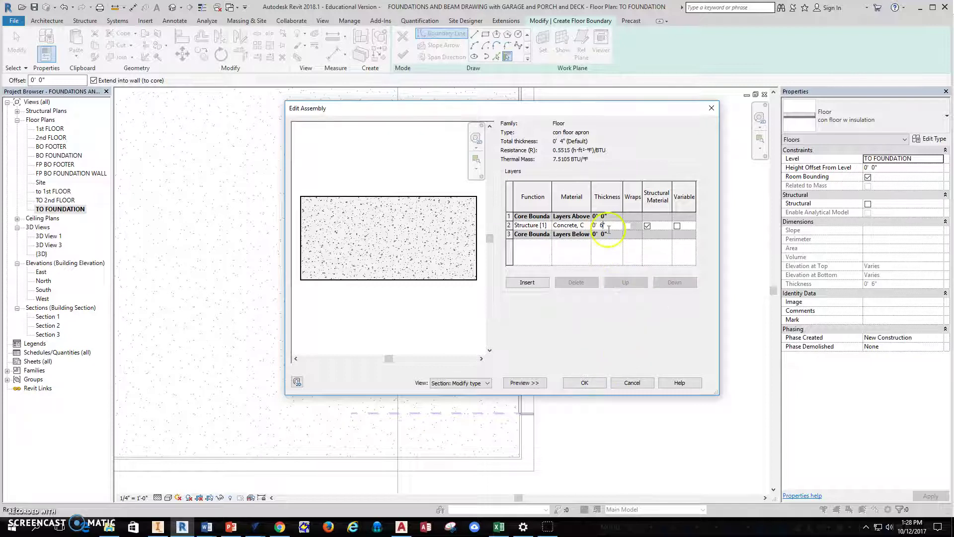
click(585, 383)
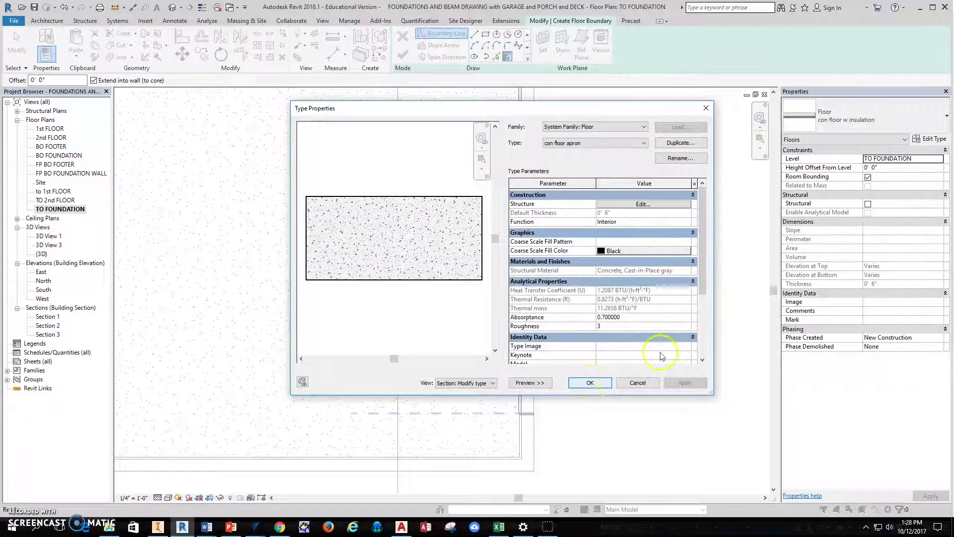
click(590, 382)
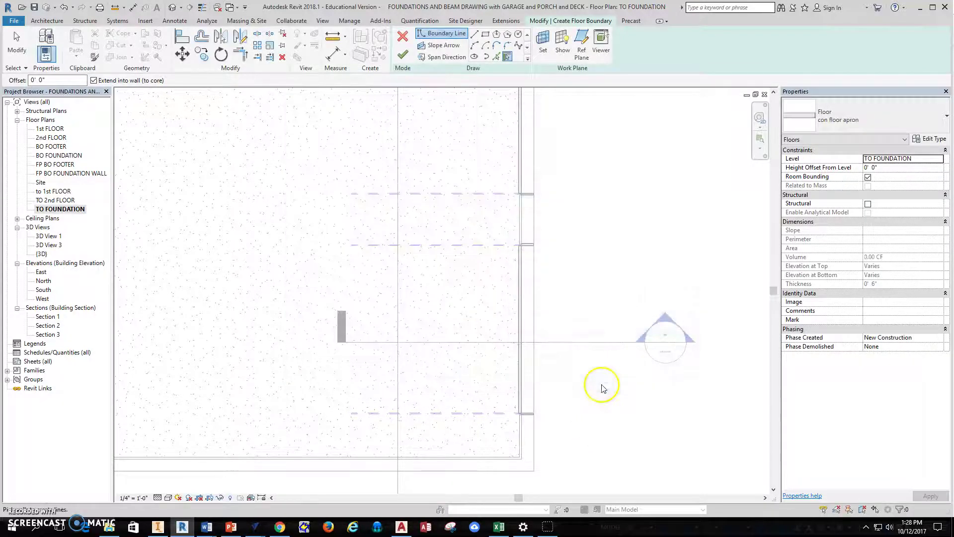
Sketch a rectangular floor boundary between the lower garage door's jambs, from the slab edge to about 1 1/2" beyond the foundation wall's outer face
click(487, 35)
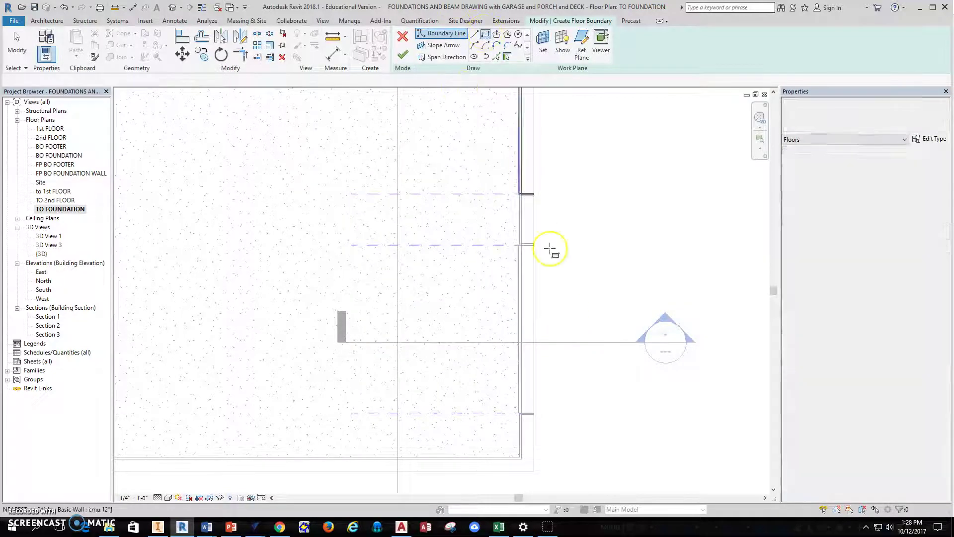
scroll(528, 256, up, 5)
scroll(521, 241, up, 2)
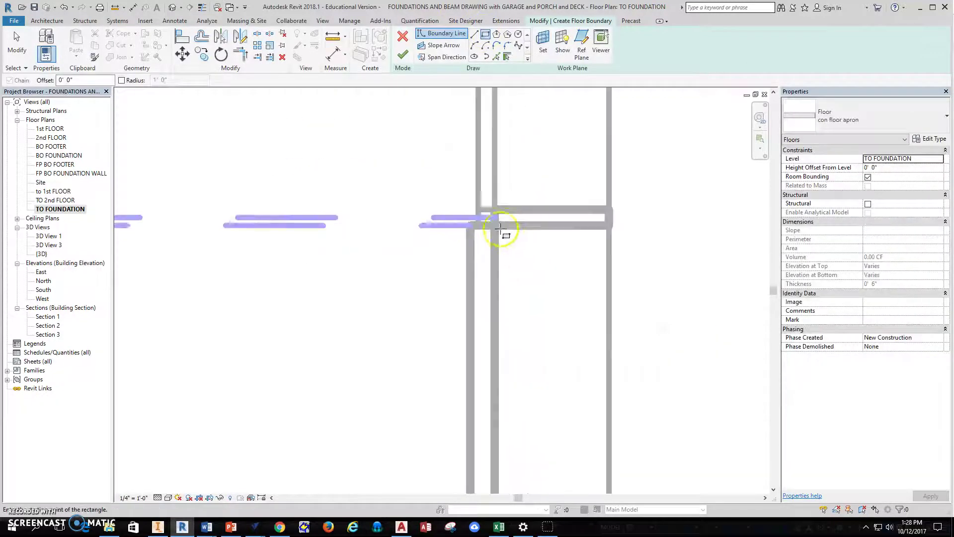
click(493, 208)
scroll(547, 234, down, 3)
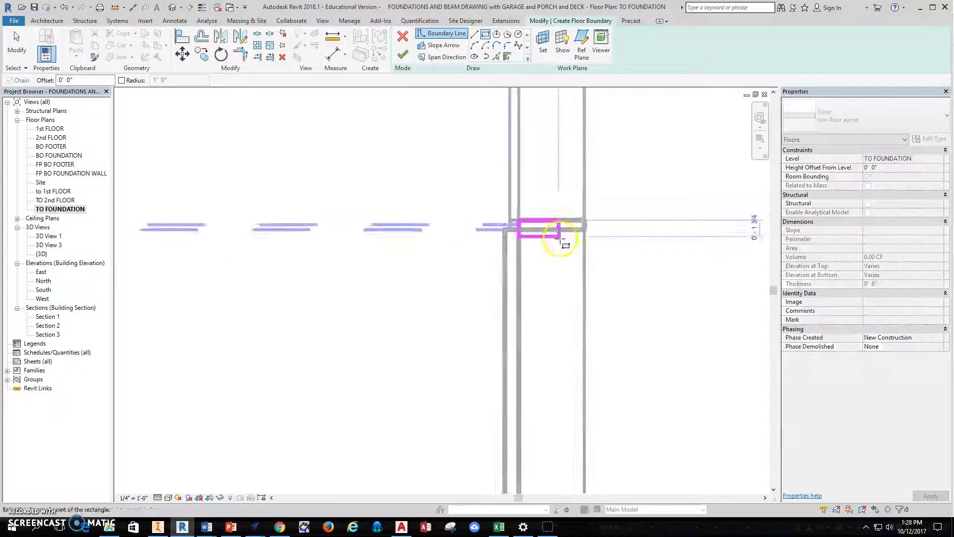
middle_drag(587, 309, 565, 175)
middle_drag(549, 392, 546, 195)
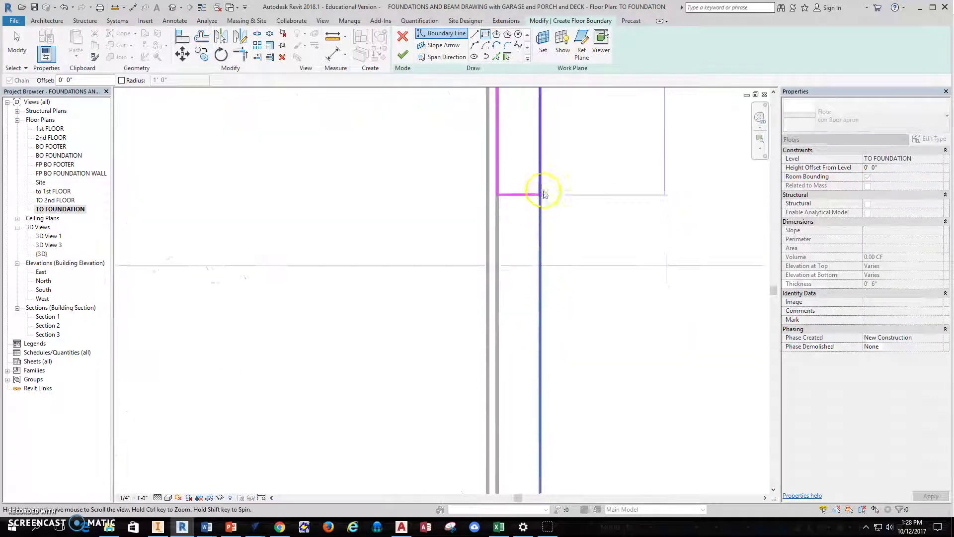
middle_drag(547, 345, 546, 230)
scroll(546, 367, up, 3)
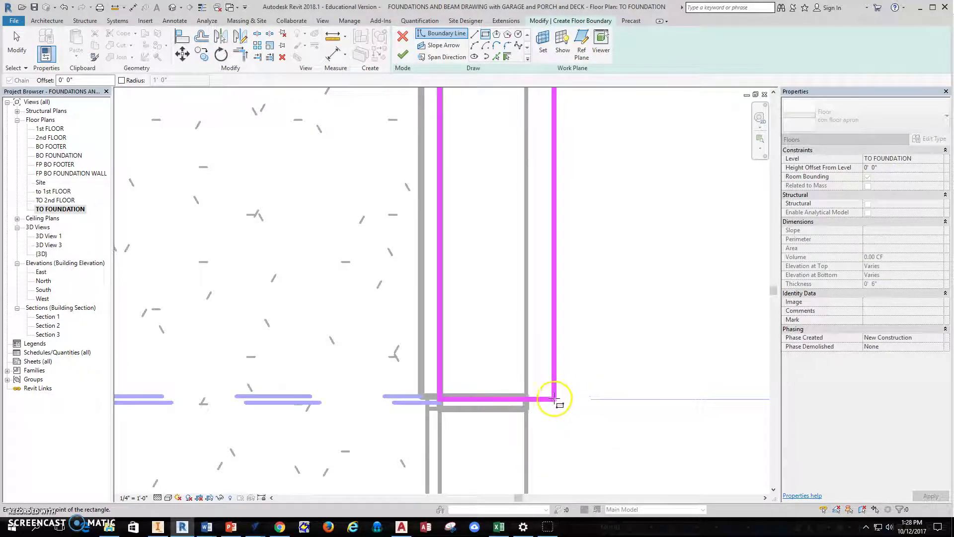
click(544, 396)
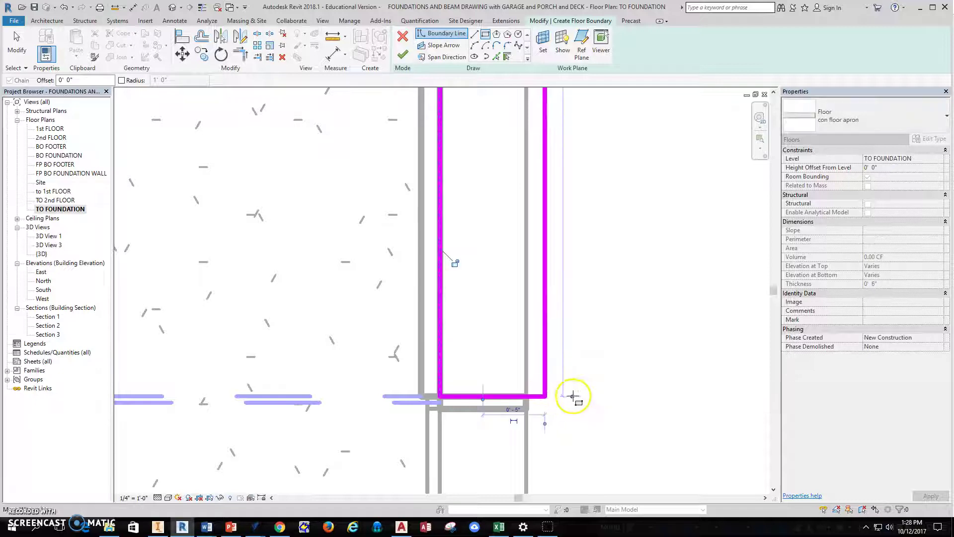
right_click(601, 384)
click(627, 239)
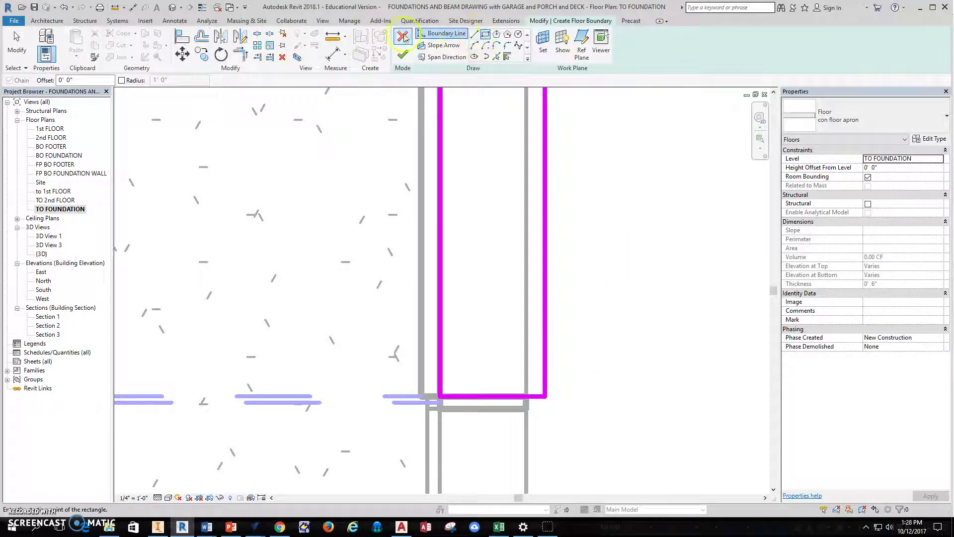
Place an aligned dimension between the foundation wall's outer face and the outer edge of the apron boundary
click(332, 54)
click(529, 375)
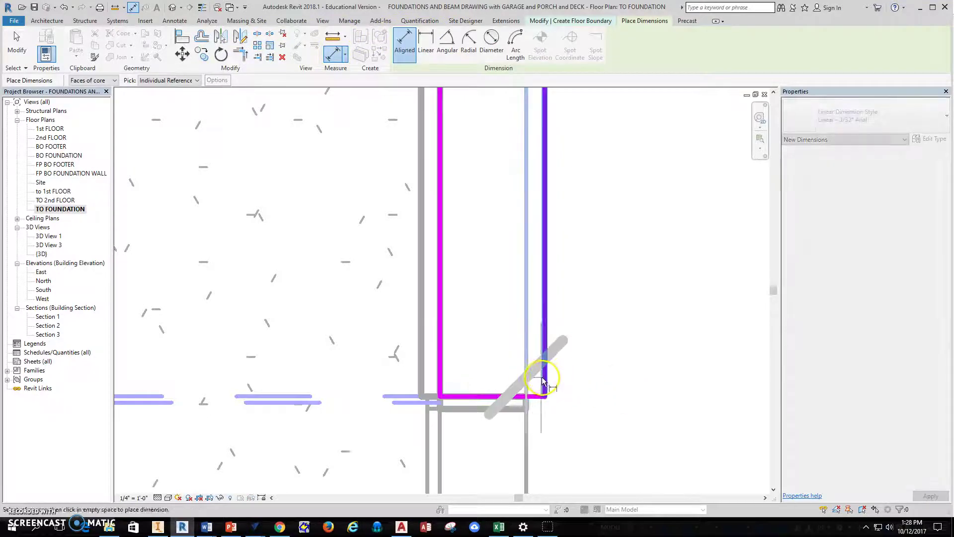
click(546, 378)
scroll(550, 377, down, 2)
middle_drag(563, 422, 565, 322)
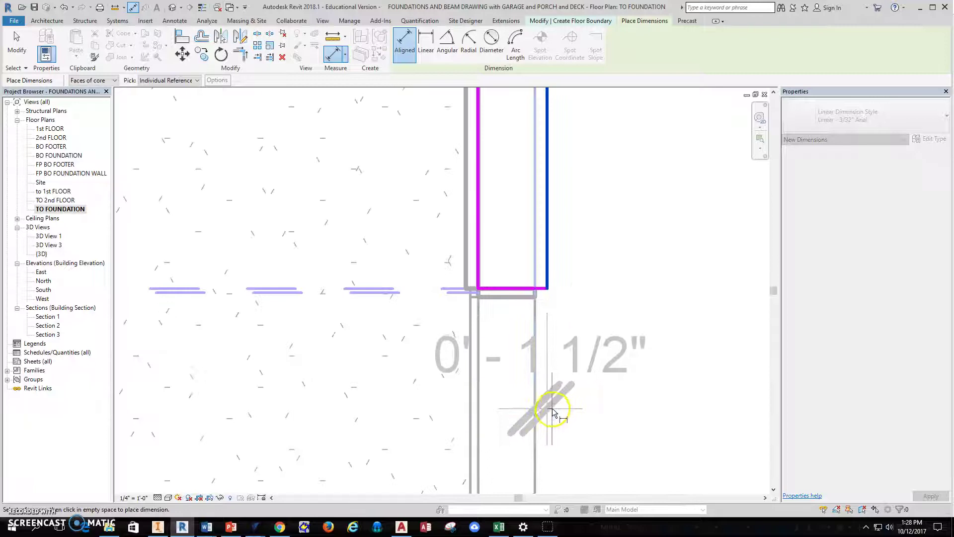
click(548, 406)
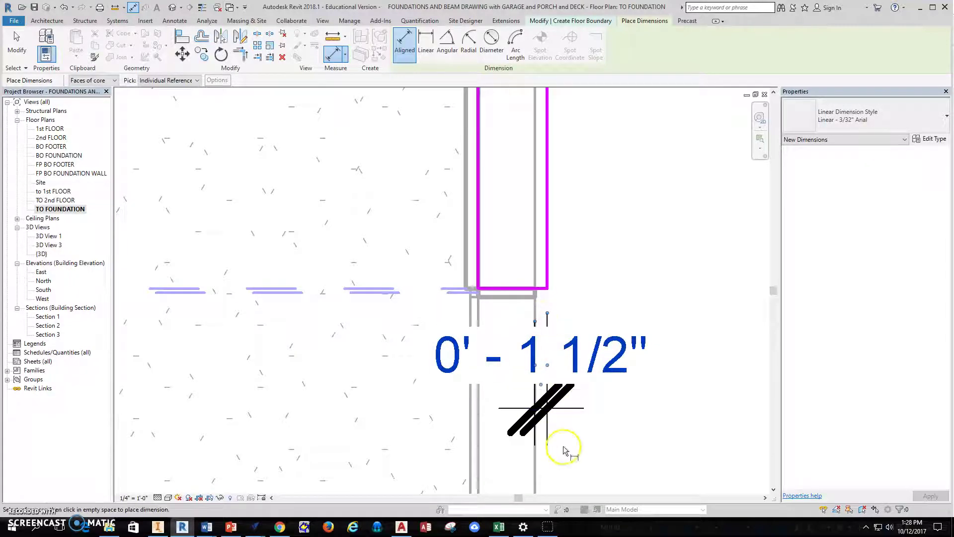
click(545, 312)
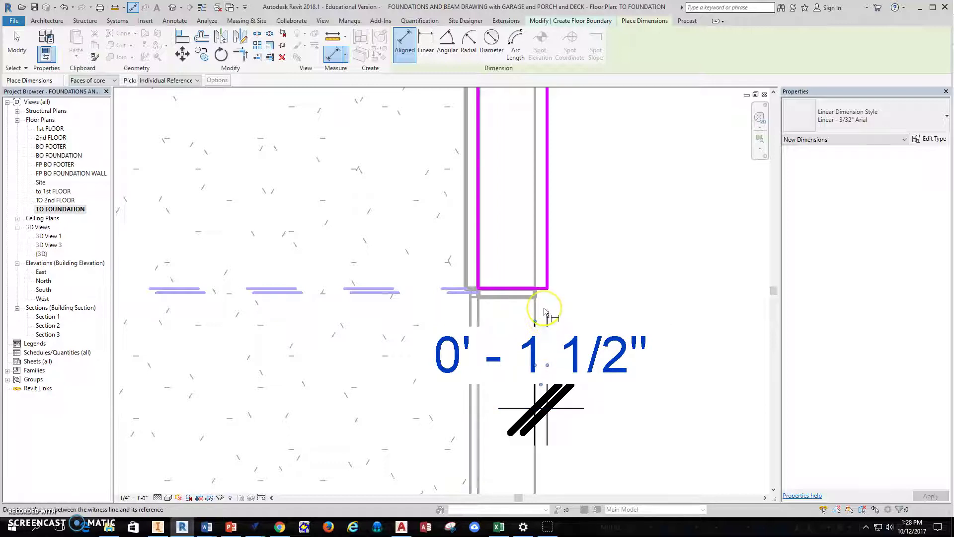
scroll(577, 272, down, 1)
middle_drag(619, 209, 627, 316)
scroll(628, 315, down, 2)
scroll(628, 318, down, 2)
middle_drag(616, 362, 571, 490)
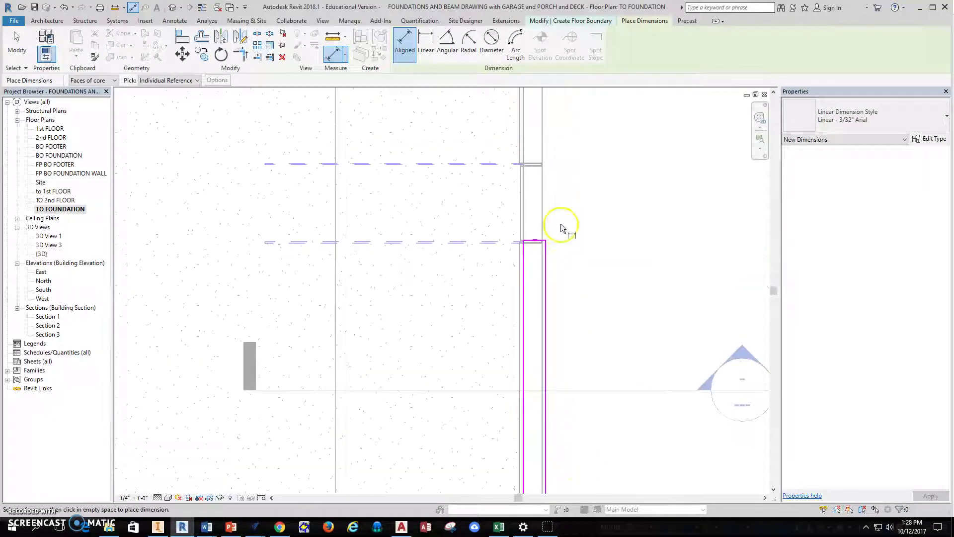
Delete the aligned dimension between the foundation wall's outer face and the apron boundary's outer edge
scroll(563, 236, up, 2)
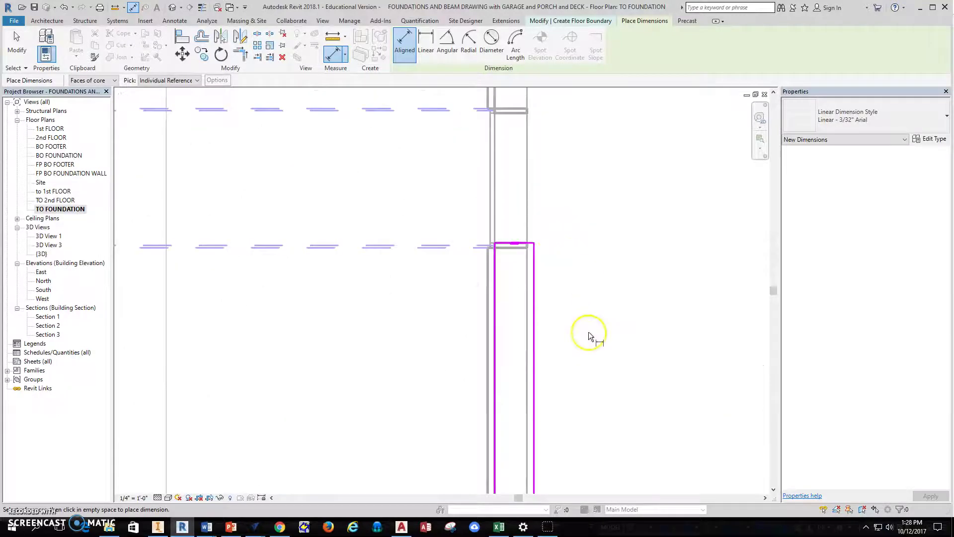
scroll(590, 331, down, 2)
middle_drag(609, 311, 622, 84)
right_click(634, 335)
click(641, 339)
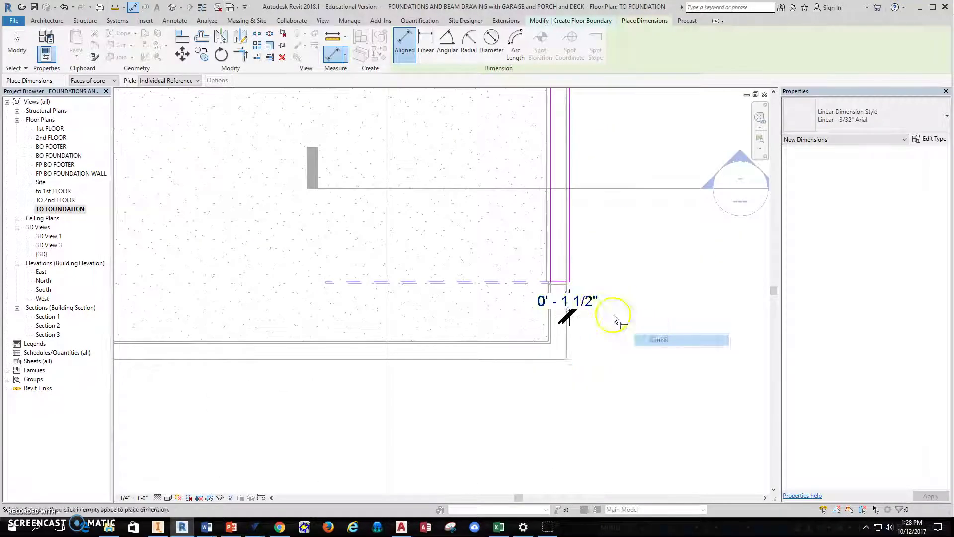
scroll(568, 298, up, 2)
right_click(667, 270)
click(675, 274)
scroll(631, 292, up, 2)
click(571, 320)
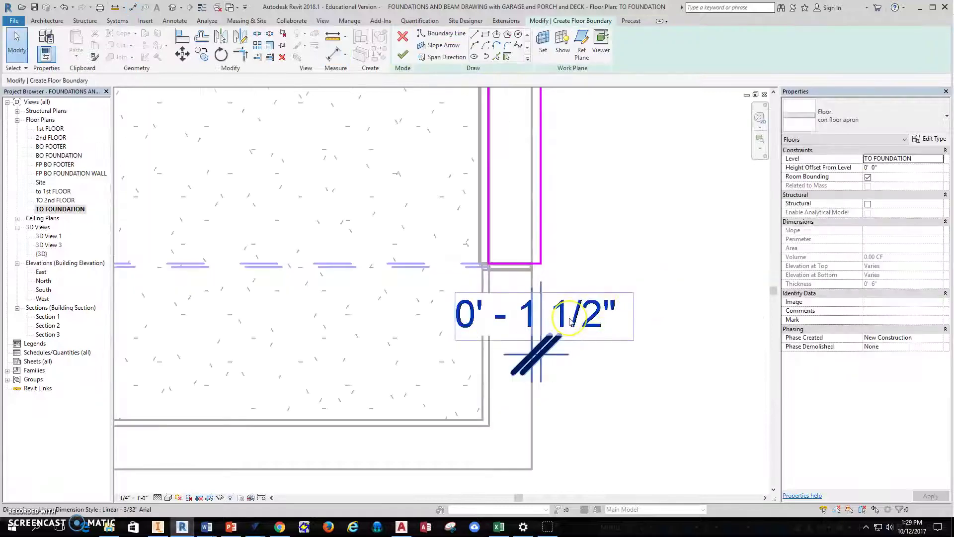
key(Delete)
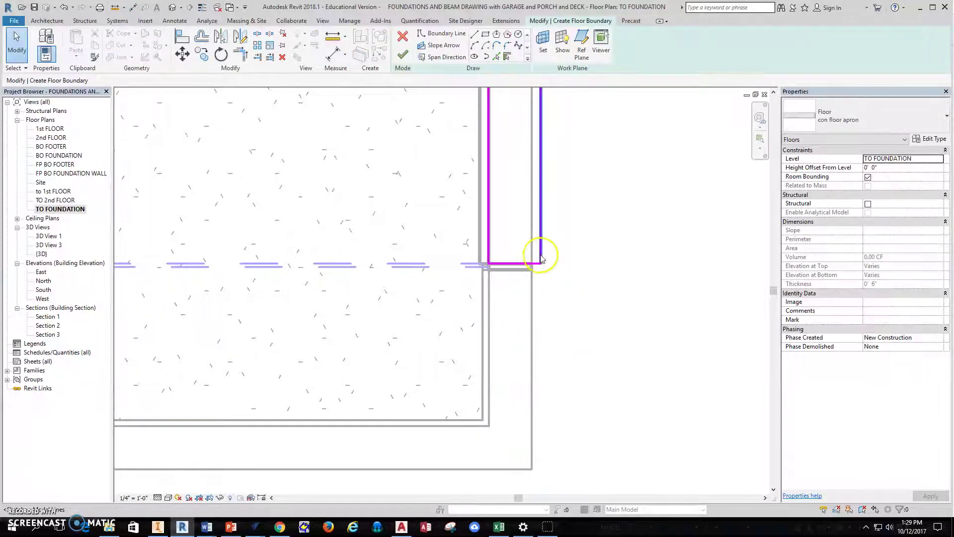
Set the apron floor's height offset from TO FOUNDATION to -2" and finish the sketch without attaching walls to its bottom
scroll(540, 264, down, 2)
scroll(544, 262, down, 3)
middle_drag(543, 262, 588, 270)
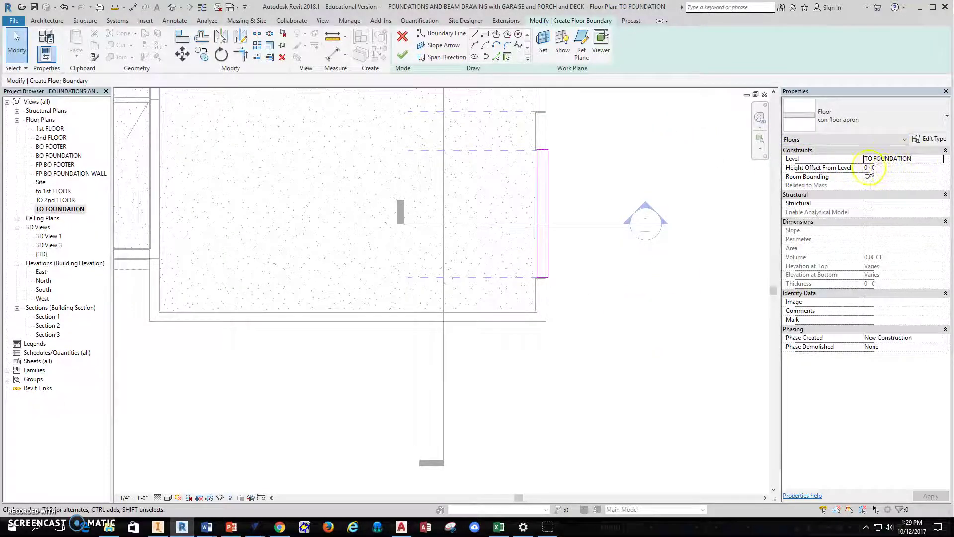
click(845, 167)
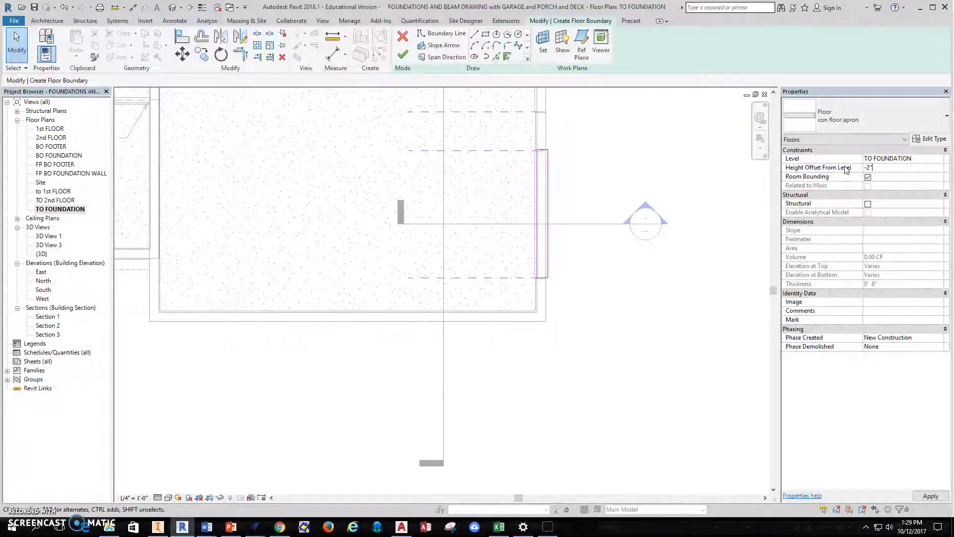
click(931, 496)
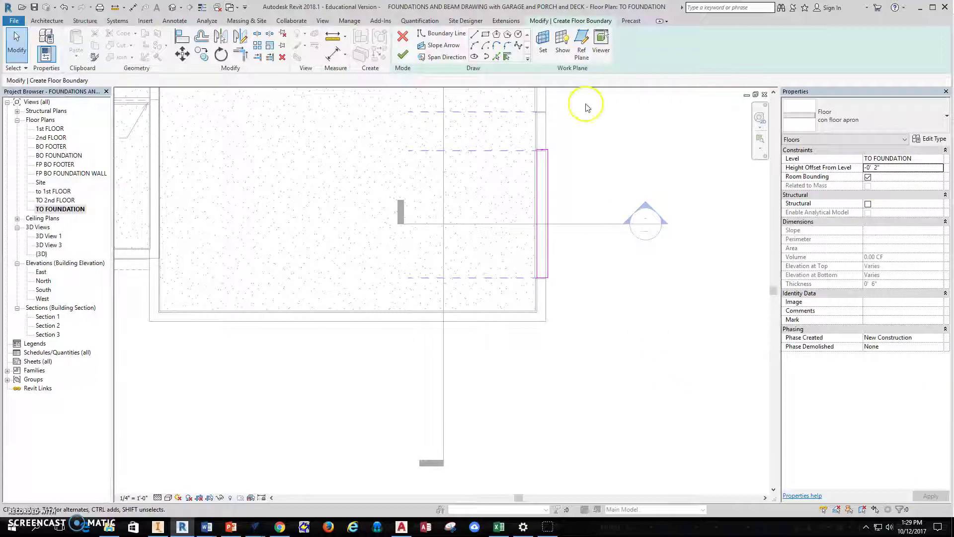
click(404, 56)
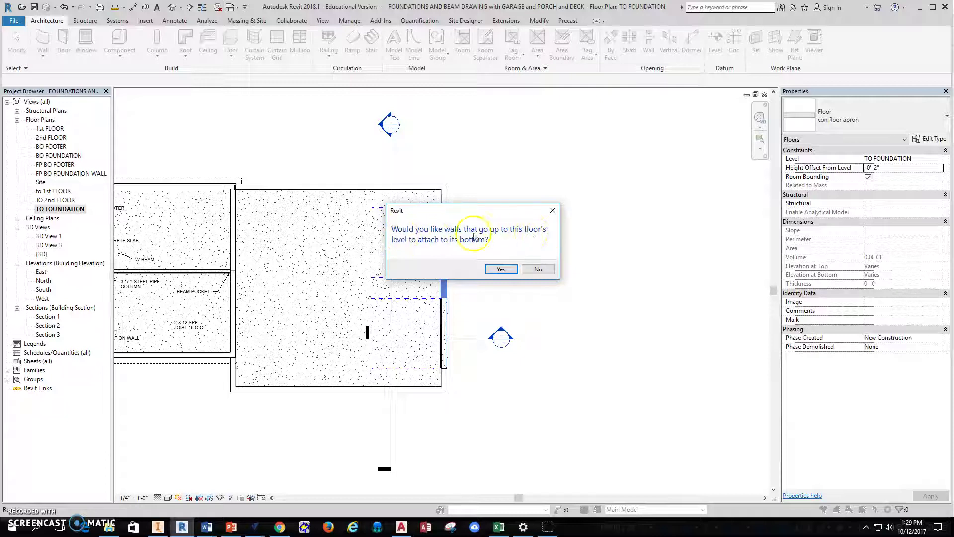
click(535, 270)
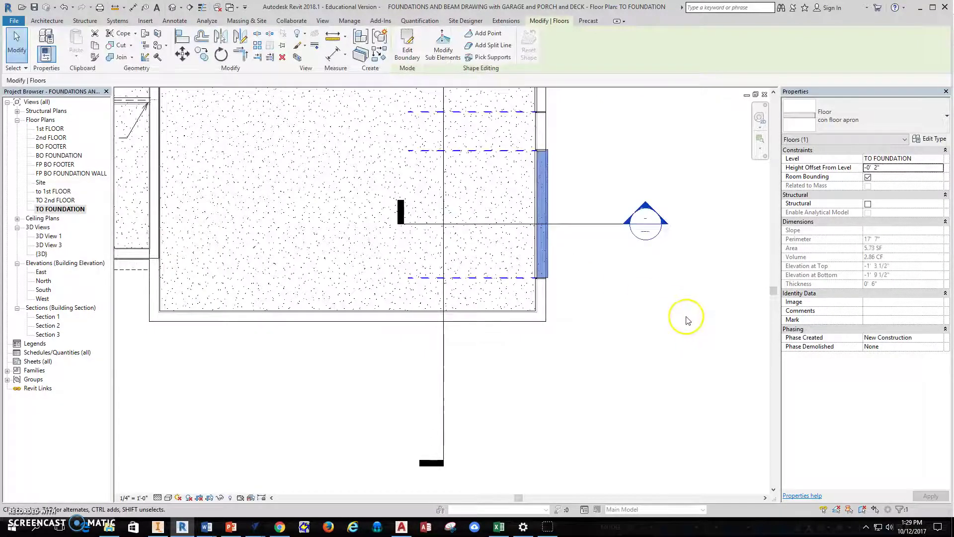
Open the building section through the lower garage door and reduce the floors' cut line weight in Object Styles
click(688, 317)
double_click(644, 231)
scroll(447, 276, up, 5)
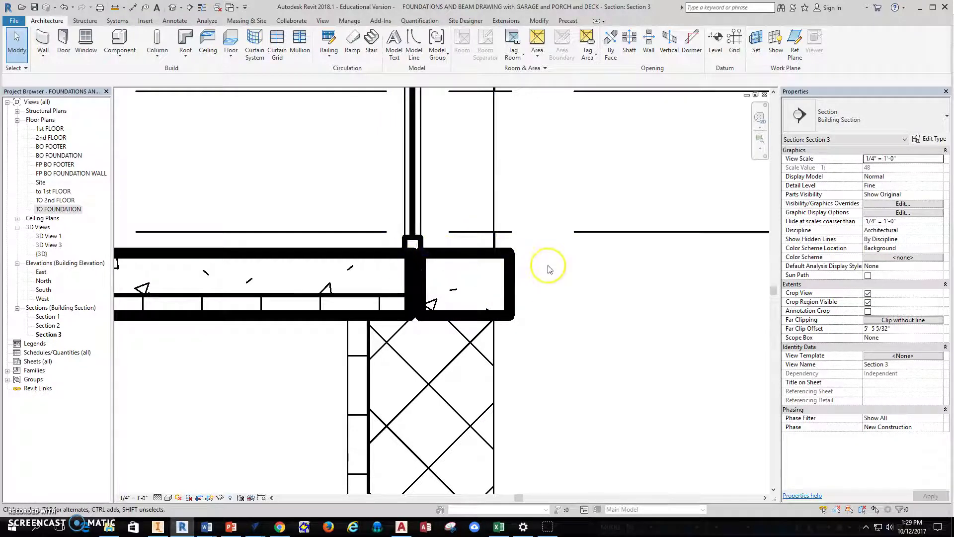
scroll(549, 269, down, 2)
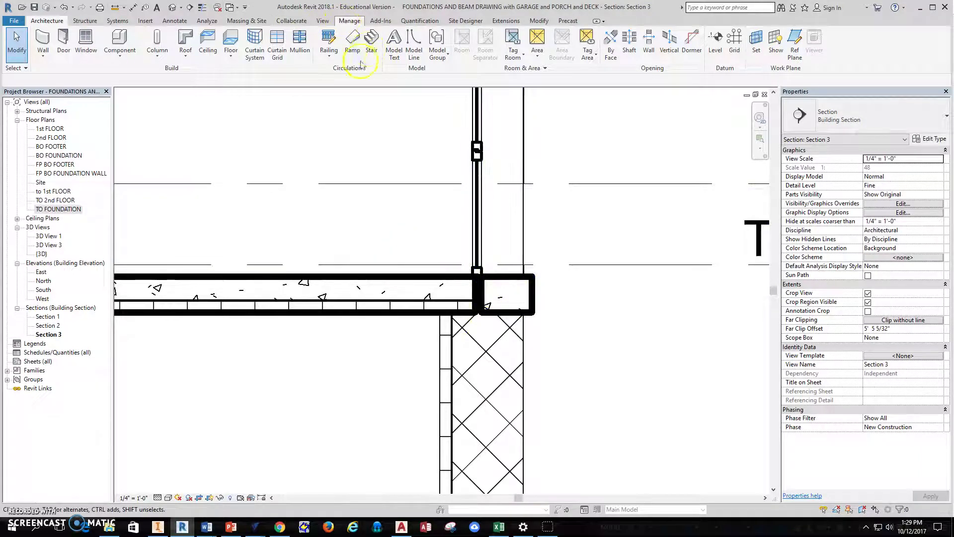
click(69, 44)
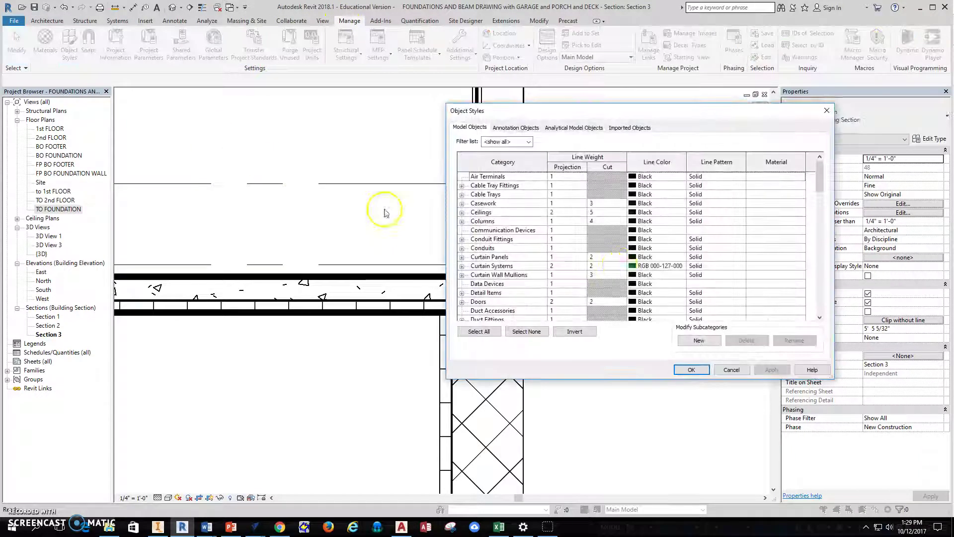
scroll(537, 239, down, 6)
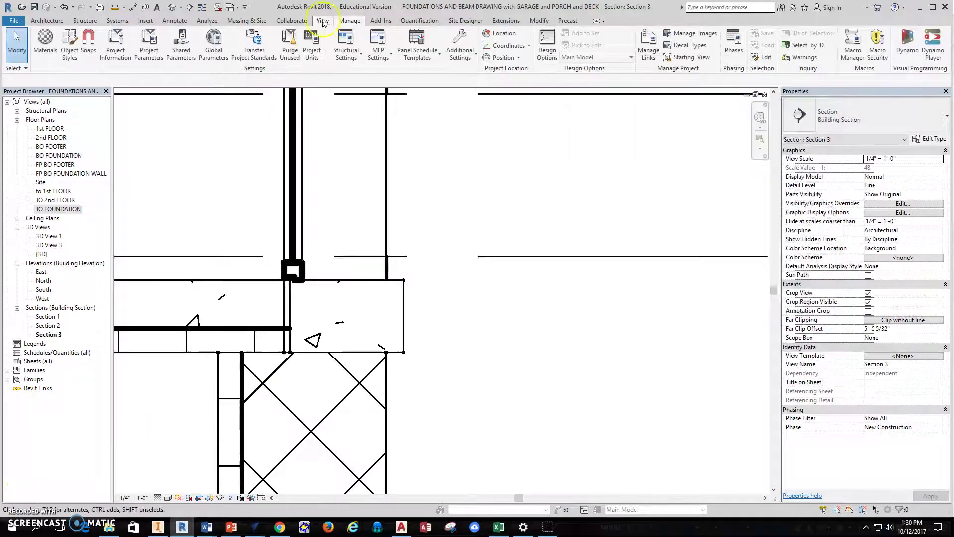
Close the hidden windows and tile the TO FOUNDATION plan beside Section 3, framing the apron at the lower garage door
click(322, 21)
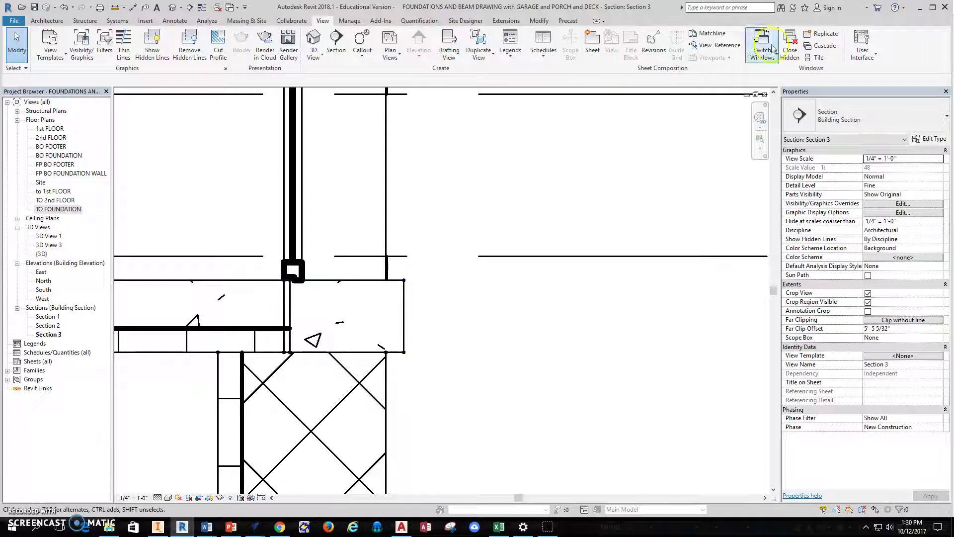
click(790, 45)
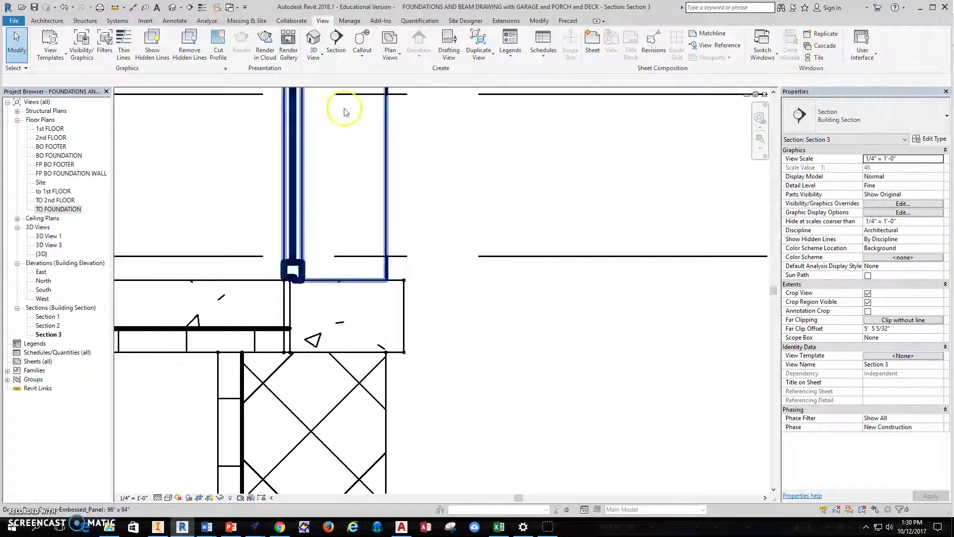
double_click(54, 209)
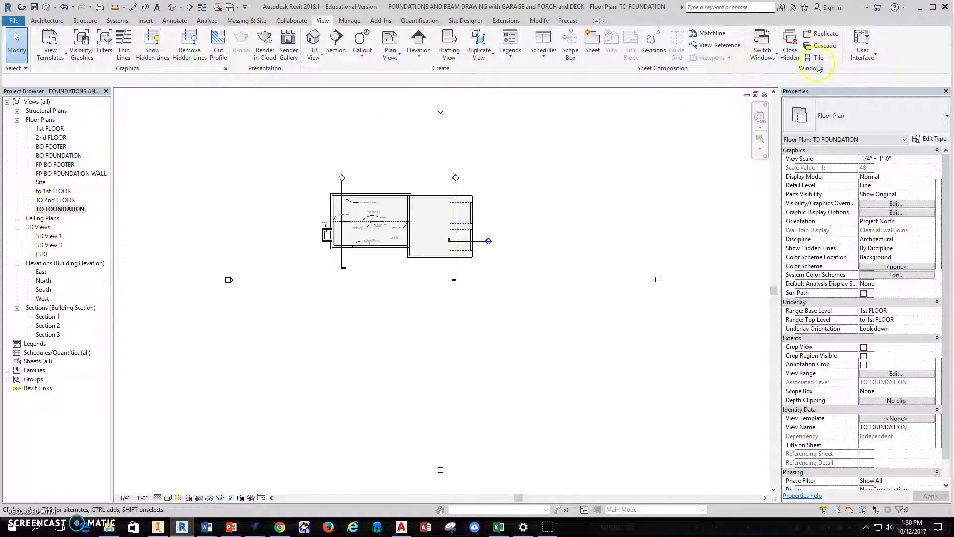
click(815, 57)
scroll(347, 305, up, 5)
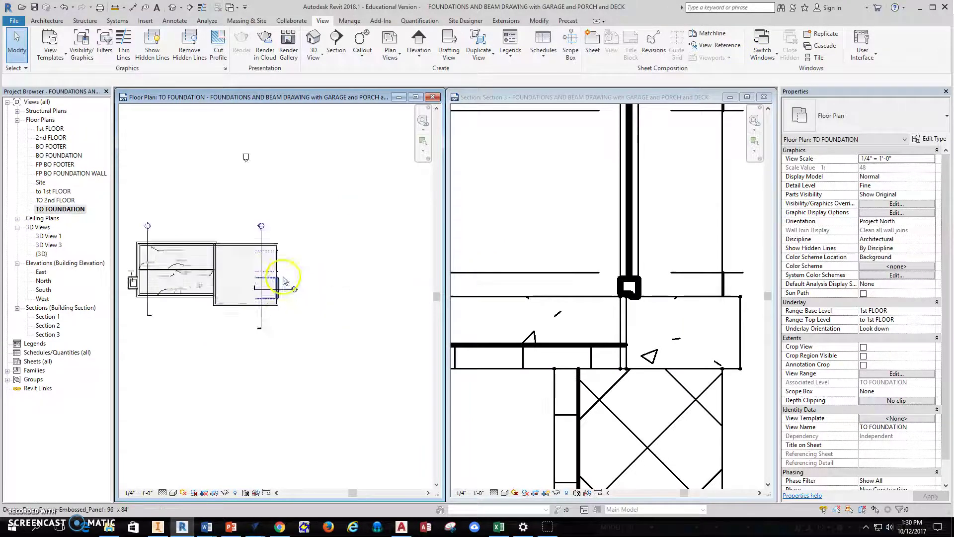
scroll(321, 289, up, 3)
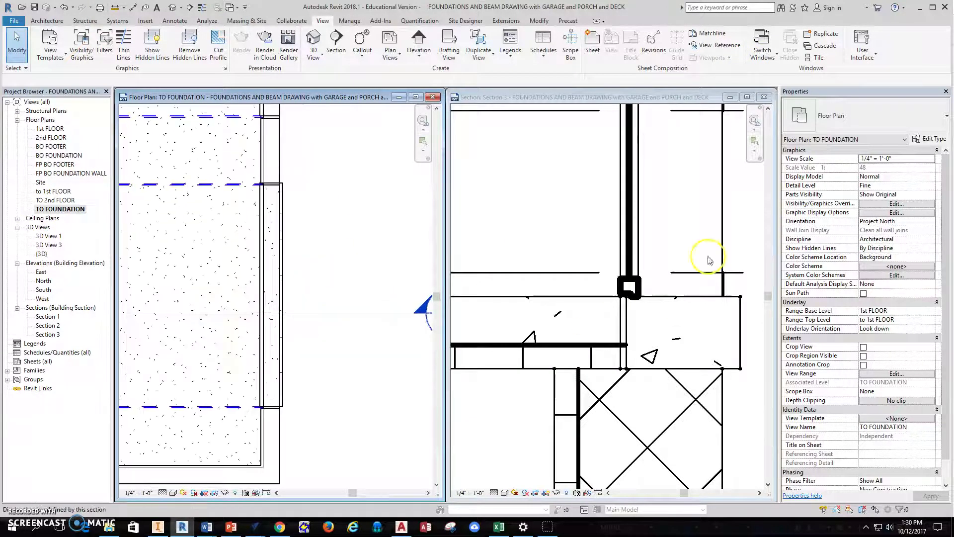
Move the apron boundary's inner edge to the garage slab's edge, 9 1/2" from its outer edge, and finish without attaching walls
click(692, 254)
click(737, 330)
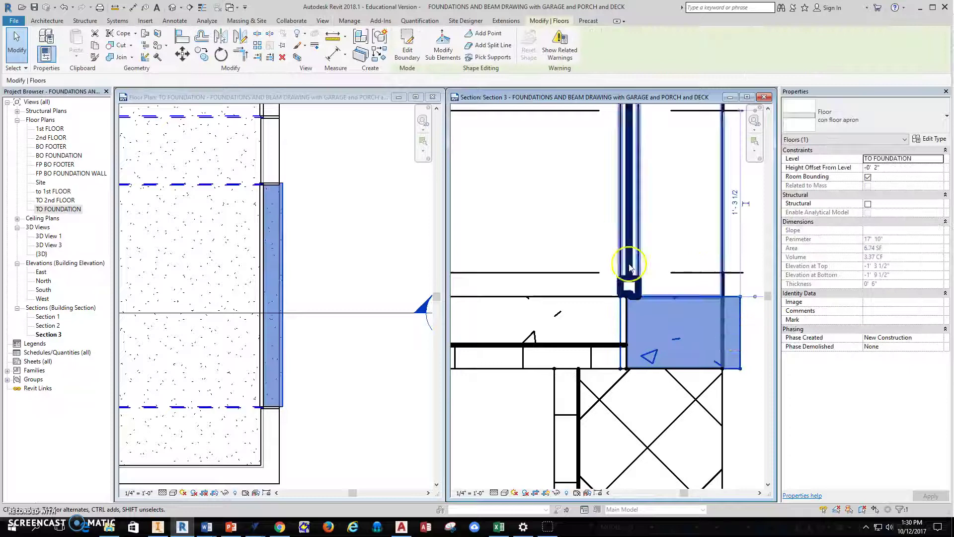
click(302, 99)
click(407, 44)
scroll(264, 194, up, 5)
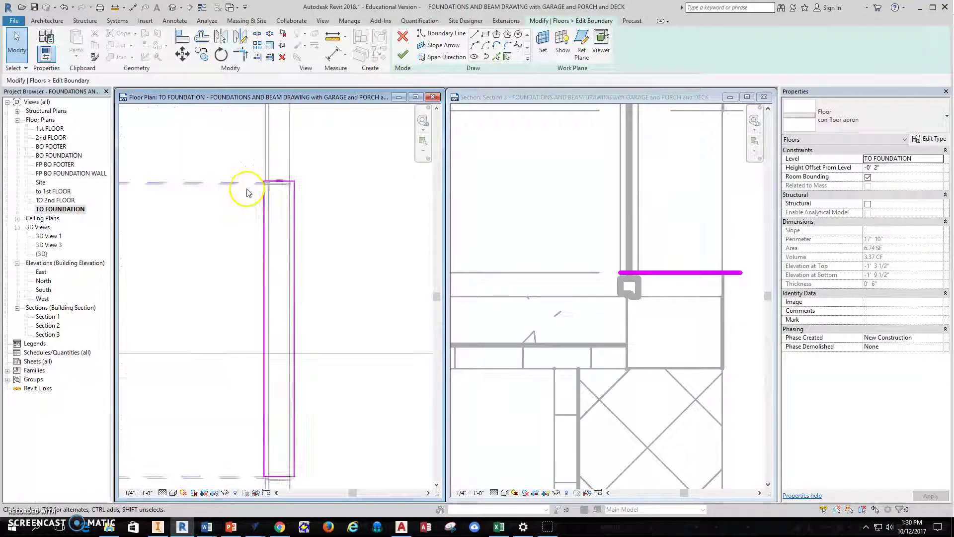
click(281, 191)
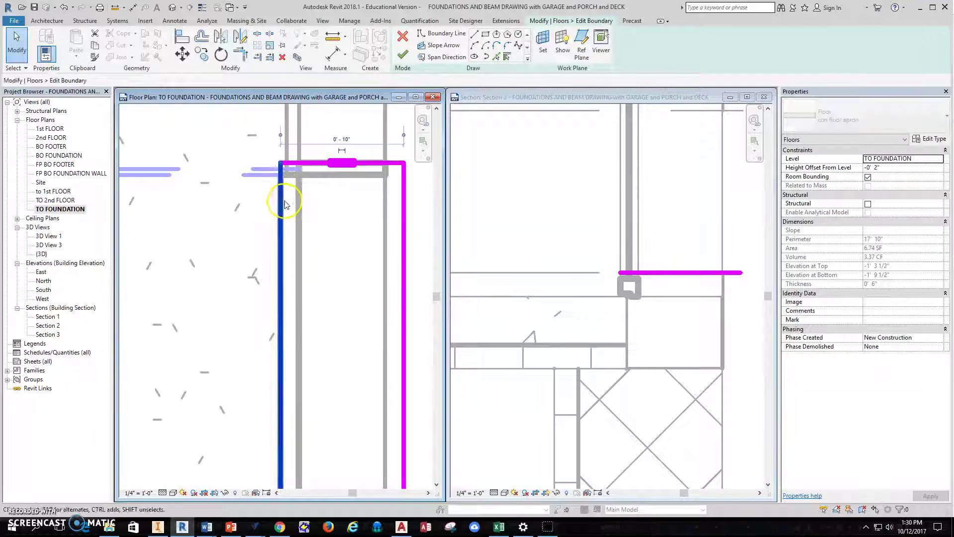
scroll(290, 191, down, 2)
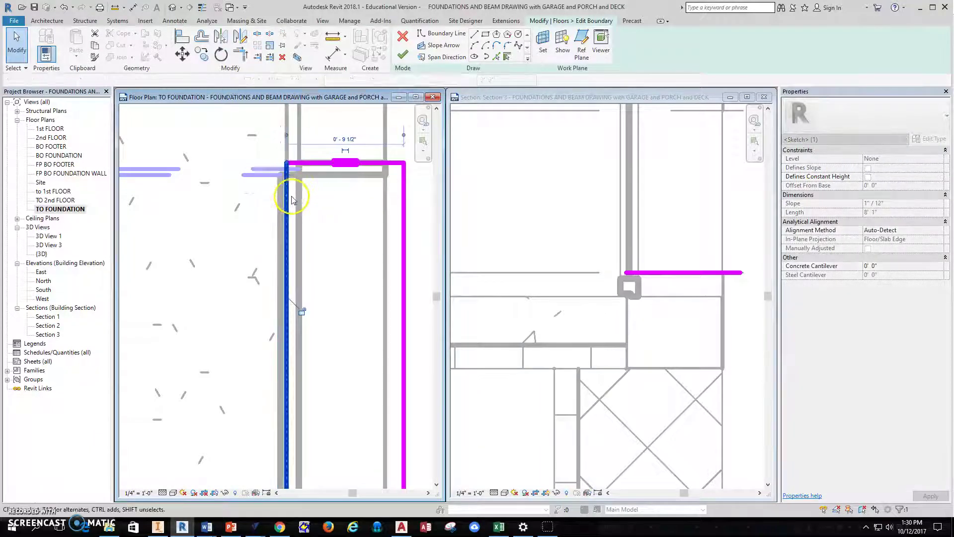
click(397, 63)
click(540, 269)
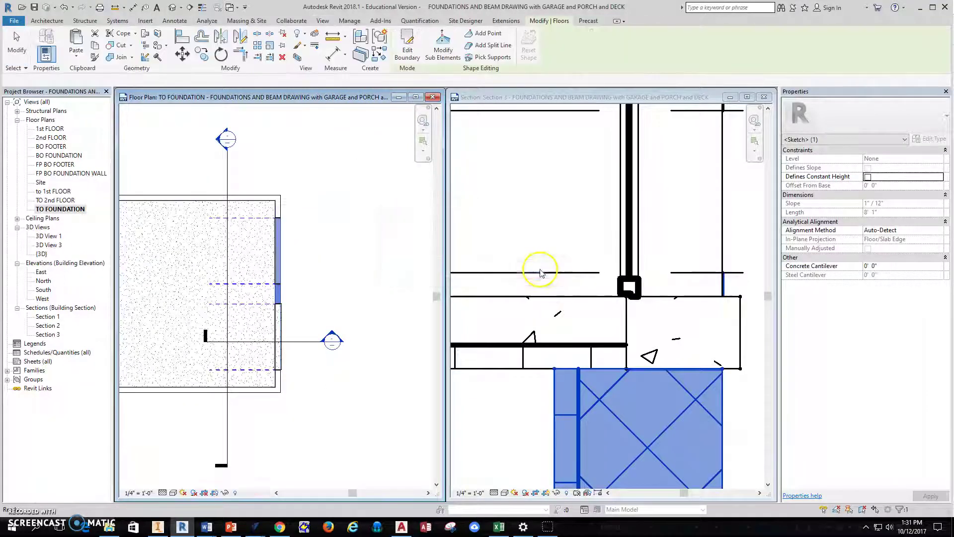
Examine in Section 3 how the apron meets the garage slab, door bottom and foundation wall
click(714, 337)
click(573, 393)
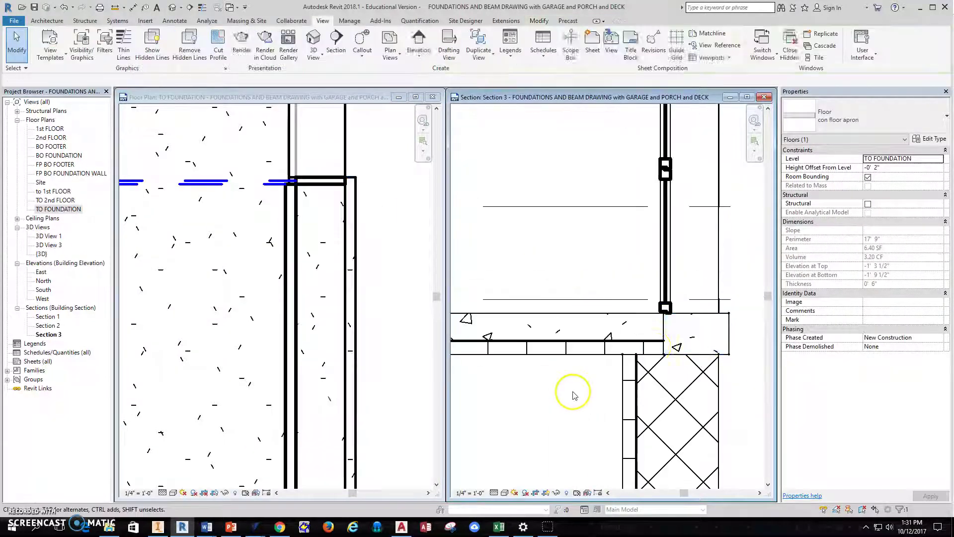
scroll(669, 342, down, 1)
middle_drag(693, 341, 554, 332)
middle_drag(476, 328, 540, 323)
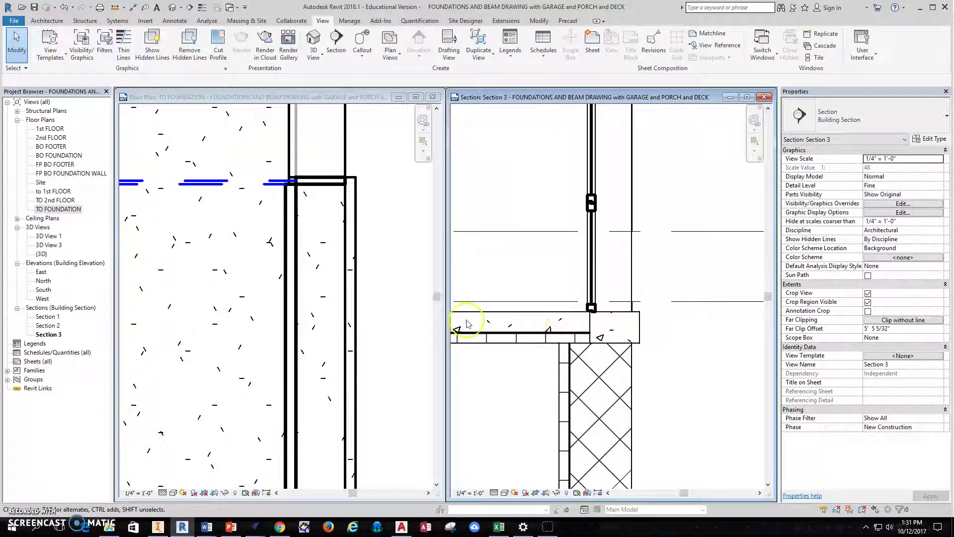
scroll(588, 320, up, 5)
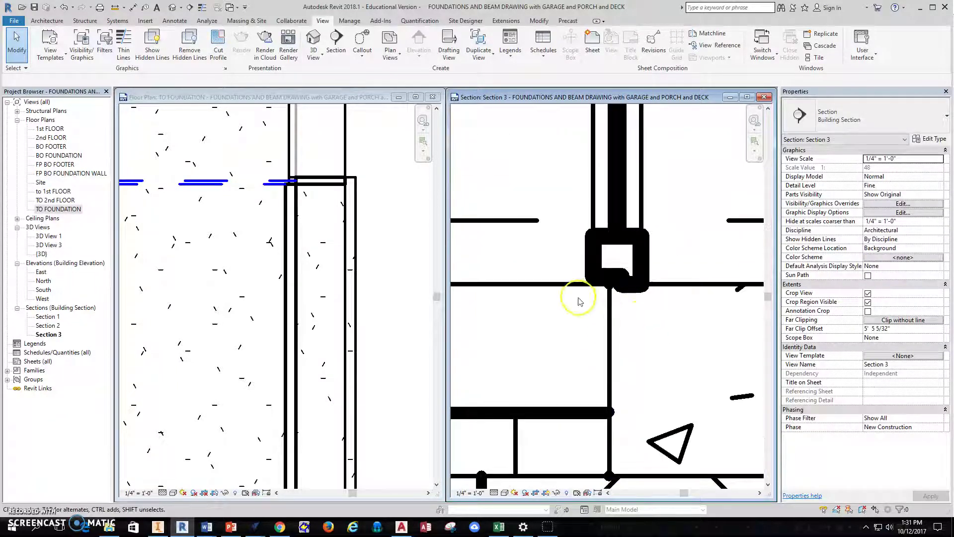
scroll(551, 338, down, 1)
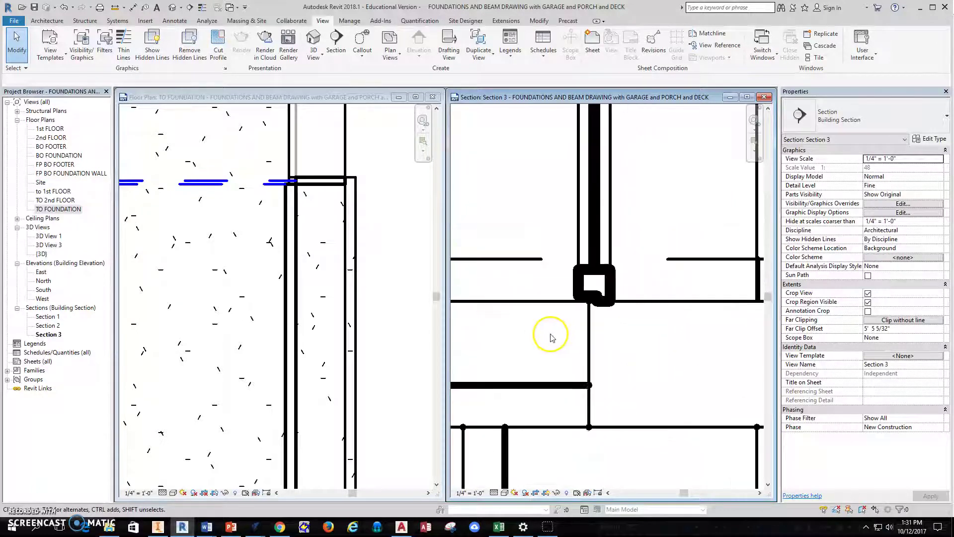
middle_drag(543, 338, 543, 464)
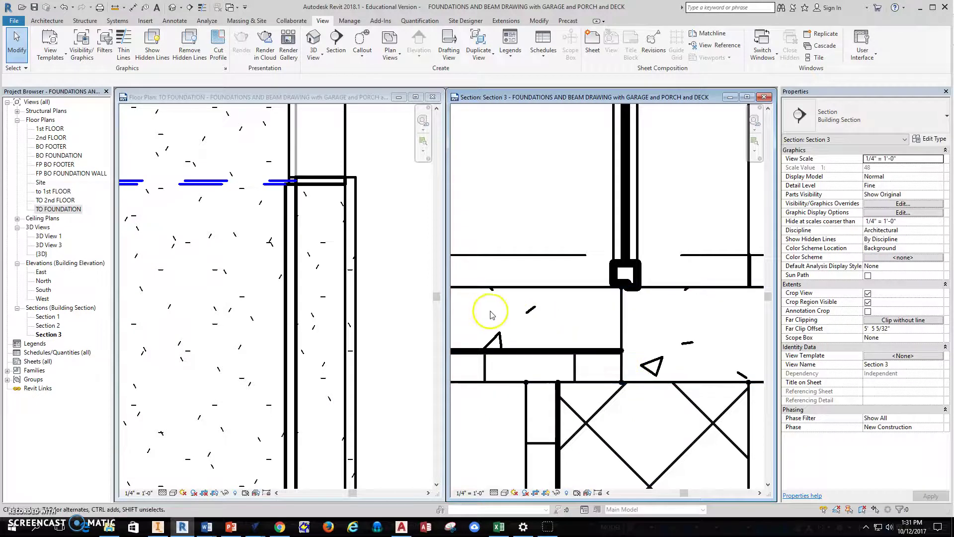
scroll(491, 314, down, 1)
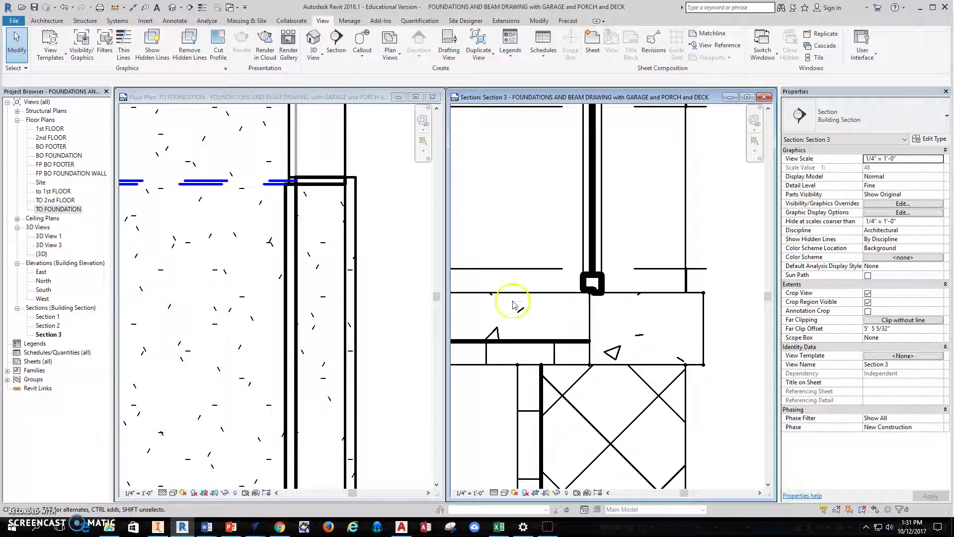
scroll(606, 293, down, 3)
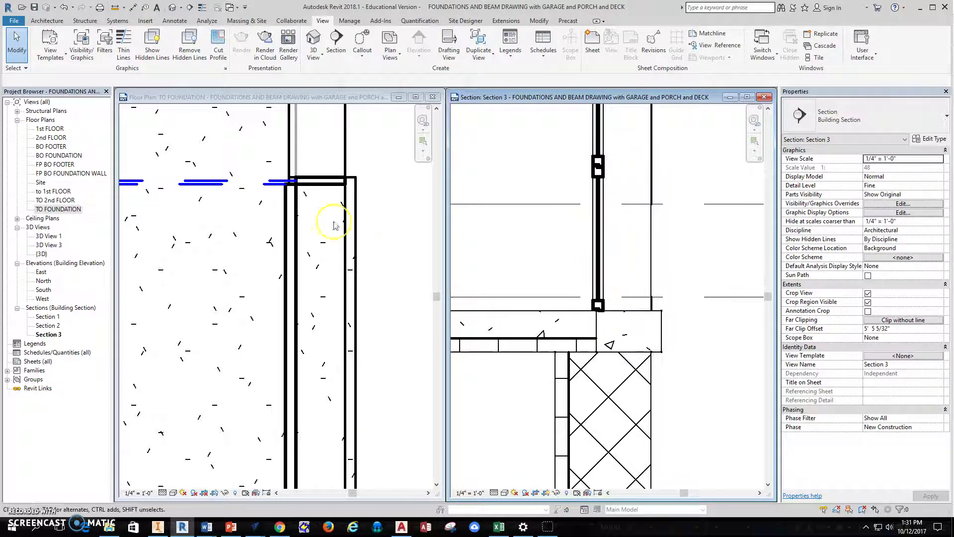
Open the {3D} view and orbit around the garage front to inspect the apron beneath the door
click(399, 235)
double_click(41, 253)
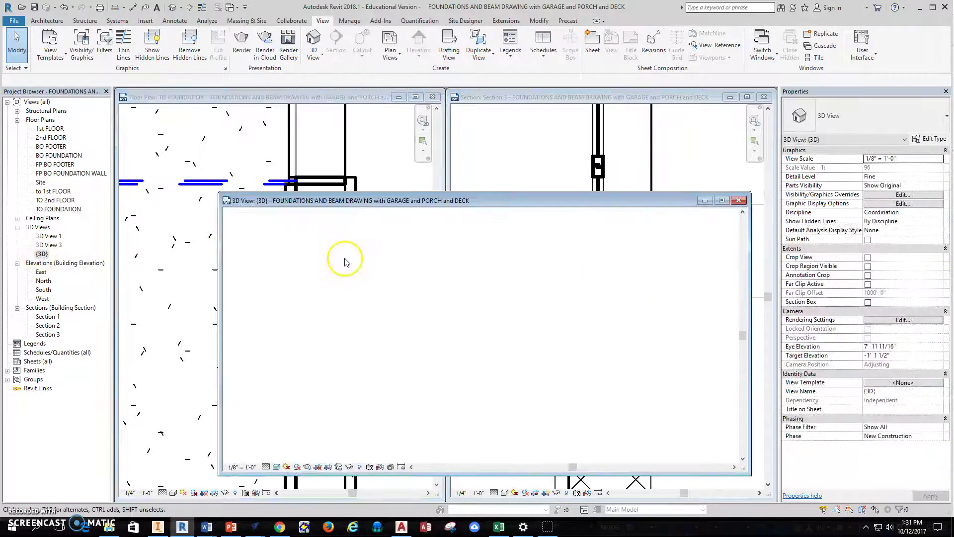
scroll(481, 330, up, 8)
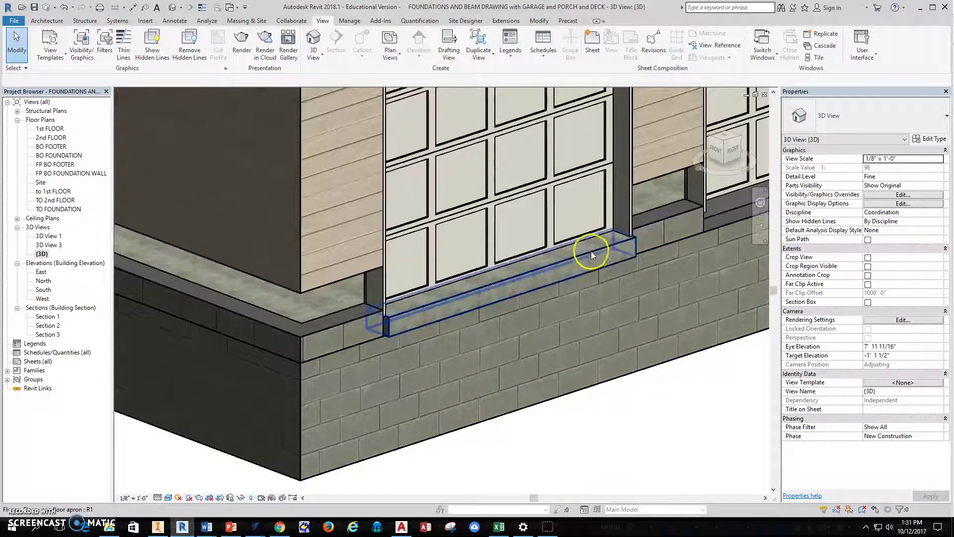
click(761, 203)
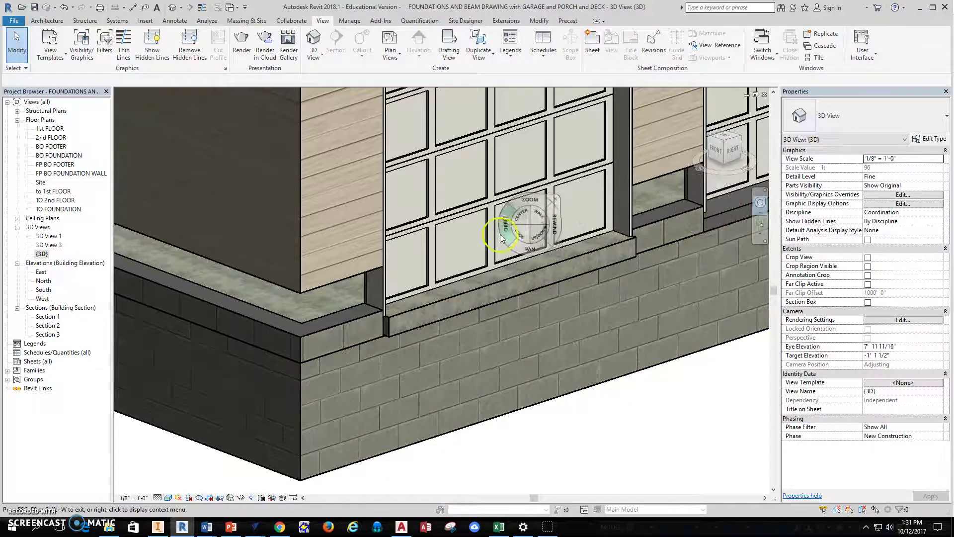
click(505, 247)
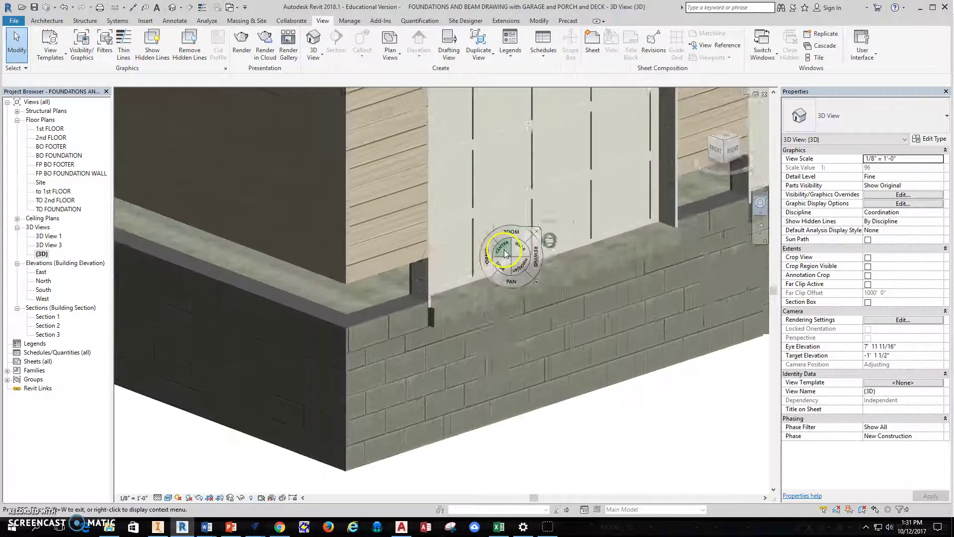
drag(533, 261, 335, 266)
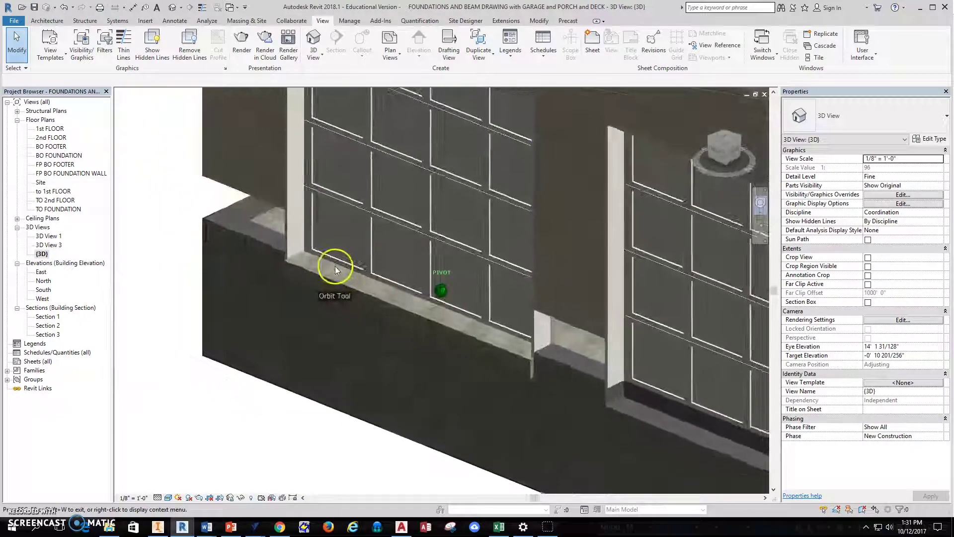
Examine the apron's outer corner at the garage door, and from inside the garage where the floor meets the door bottom and foundation wall
scroll(299, 258, up, 5)
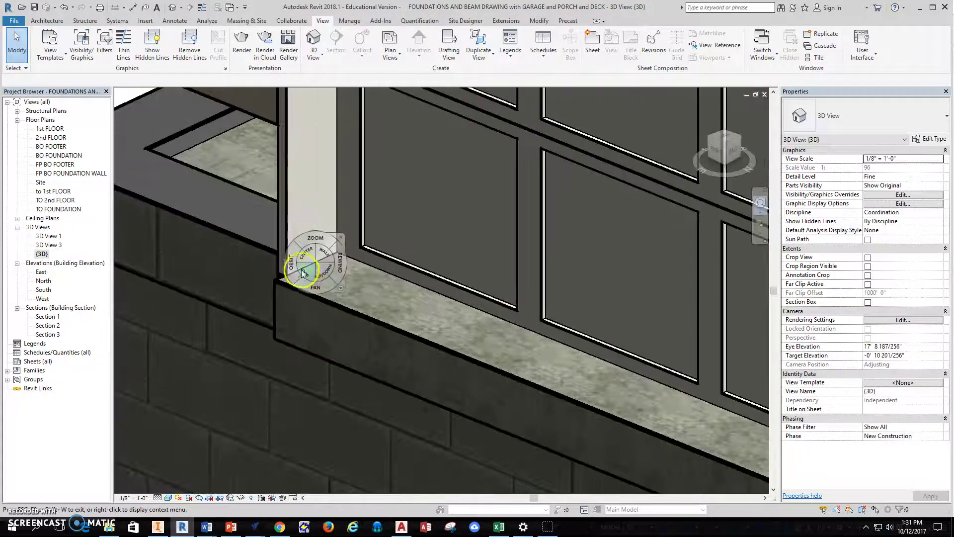
scroll(392, 278, down, 5)
drag(372, 317, 187, 326)
scroll(521, 326, up, 3)
scroll(520, 325, down, 5)
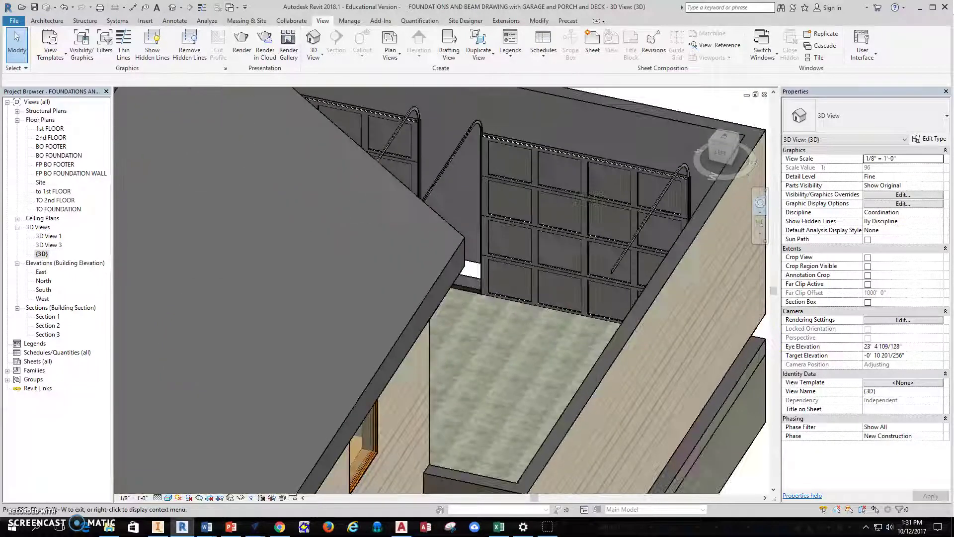
scroll(505, 300, up, 6)
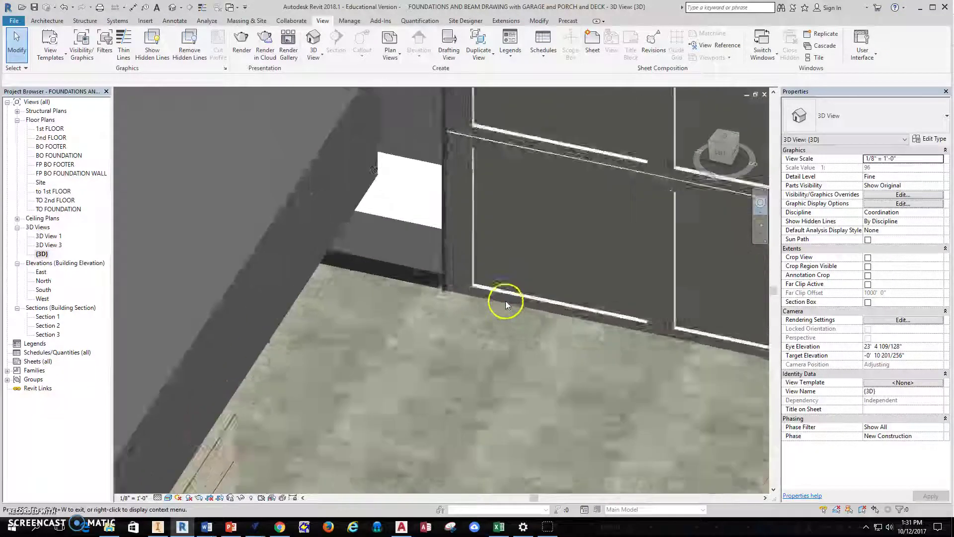
scroll(422, 301, up, 3)
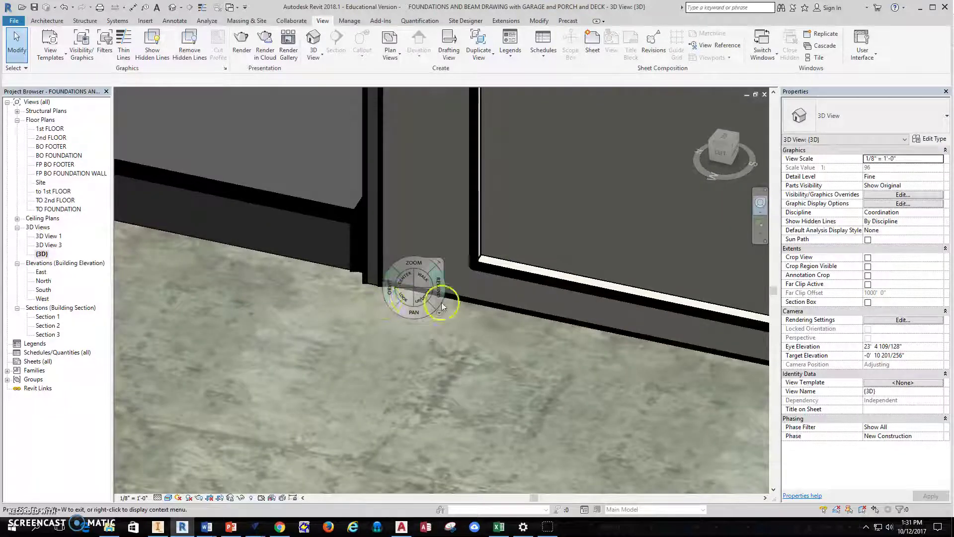
scroll(581, 333, down, 2)
scroll(567, 342, down, 3)
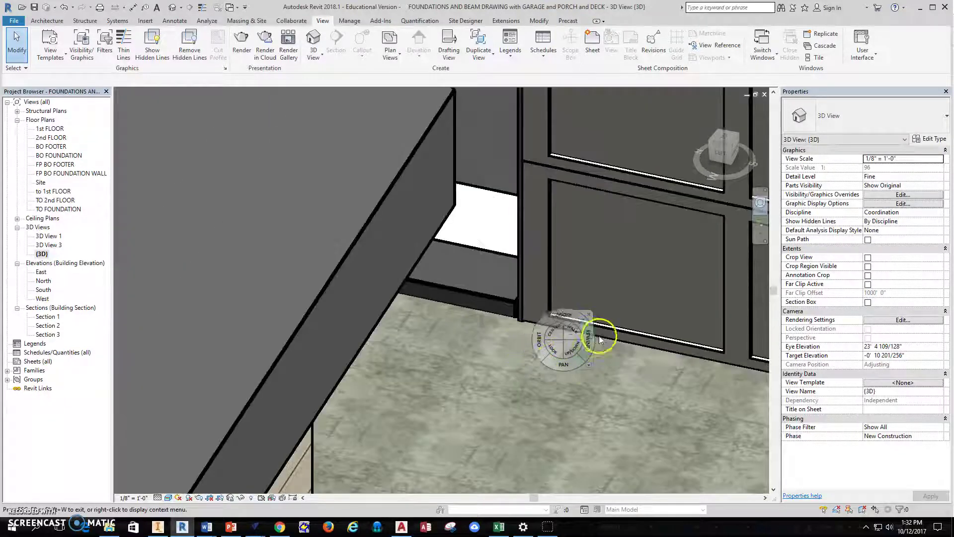
scroll(413, 301, up, 3)
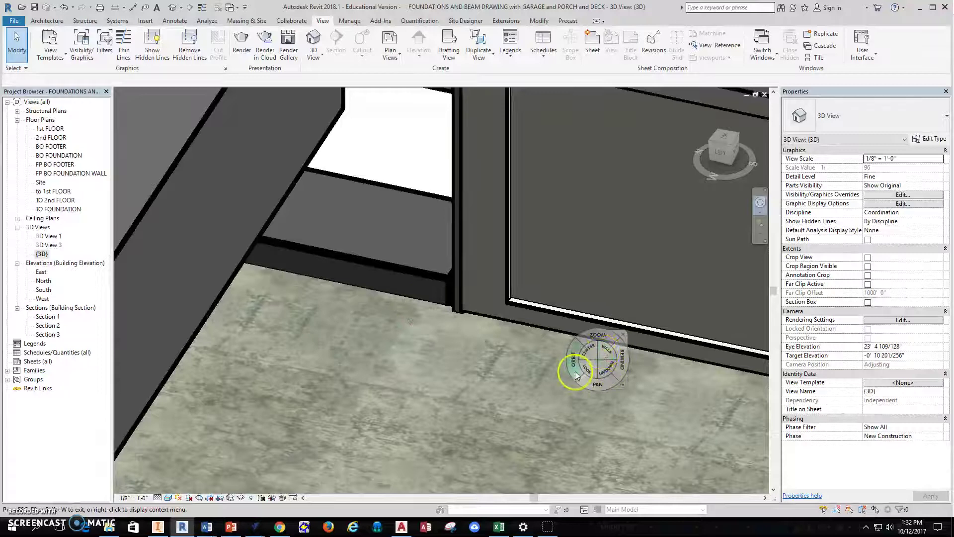